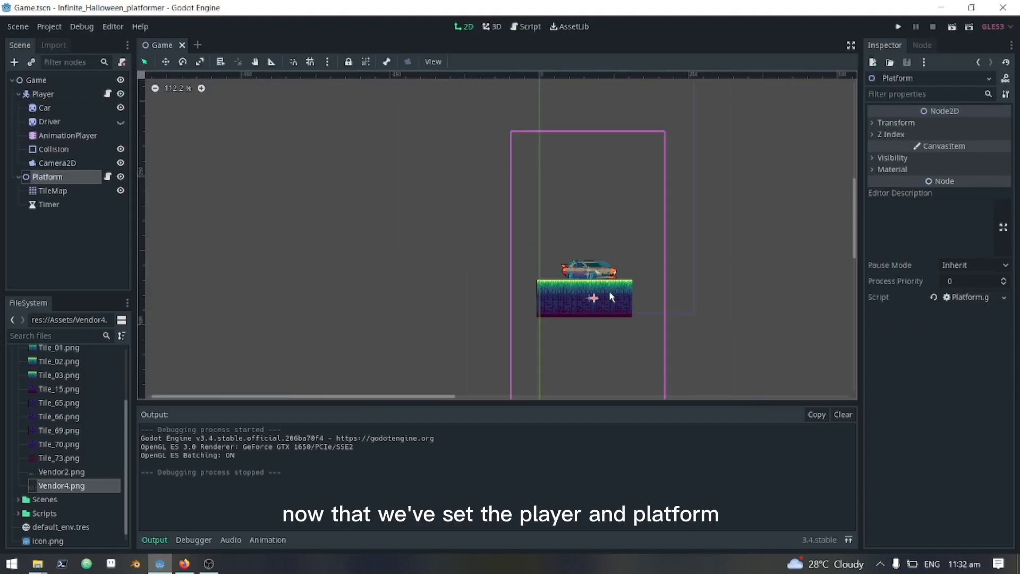
# Step: Extend the platform's lower tile row two tiles beyond each end using Tile_15 in the TileMap
pyautogui.scroll(1, 611, 298)
pyautogui.click(53, 190)
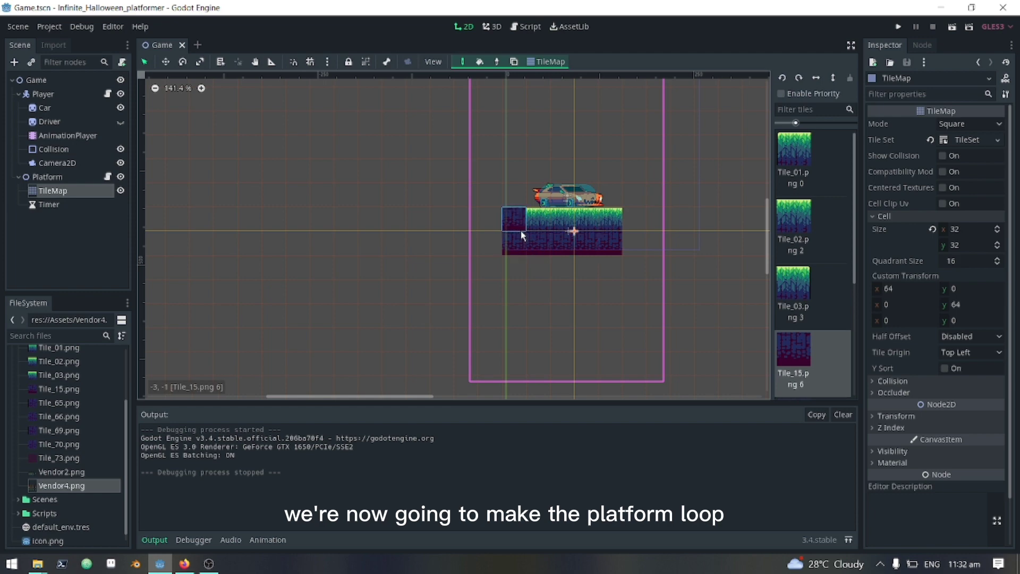
pyautogui.click(573, 264)
pyautogui.hotkey('ctrl', 'z')
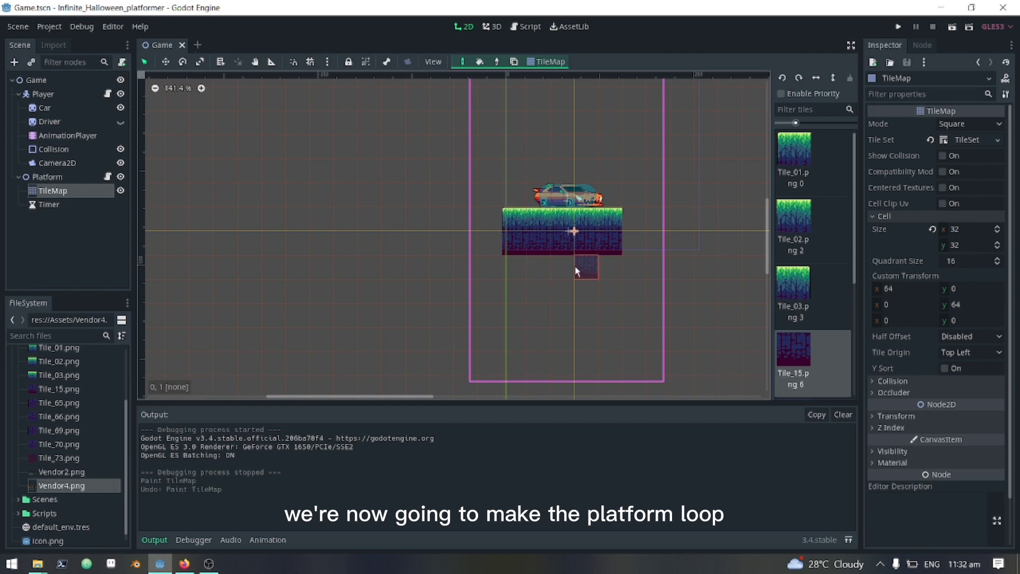
pyautogui.rightClick(508, 221)
pyautogui.click(501, 239)
pyautogui.moveTo(473, 244); pyautogui.dragTo(640, 245)
pyautogui.click(674, 249)
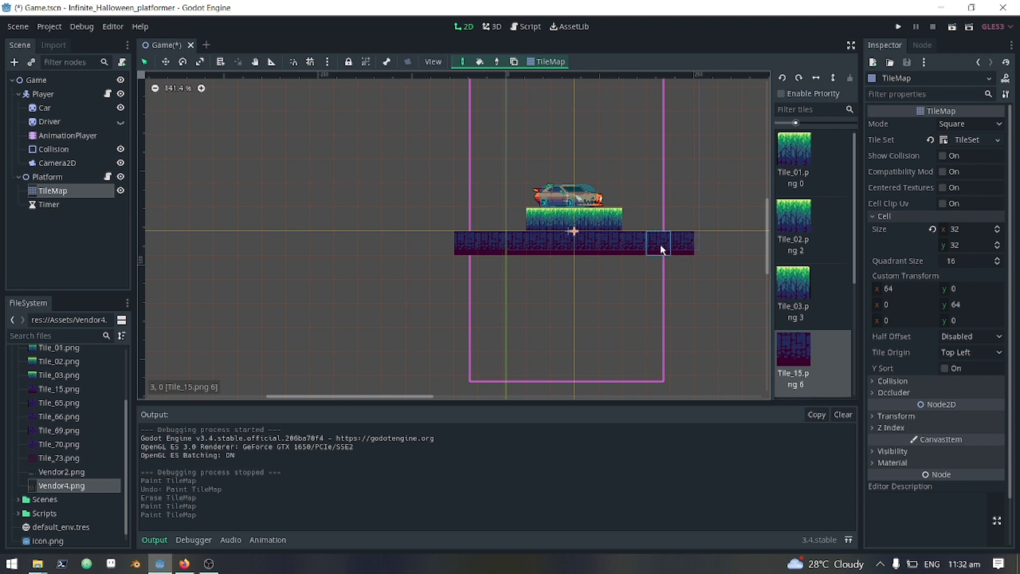
# Step: Extend the grass row with Tile_02 on both sides to match the width of the row beneath it
pyautogui.click(789, 222)
pyautogui.moveTo(633, 219); pyautogui.dragTo(677, 225)
pyautogui.moveTo(513, 218); pyautogui.dragTo(463, 219)
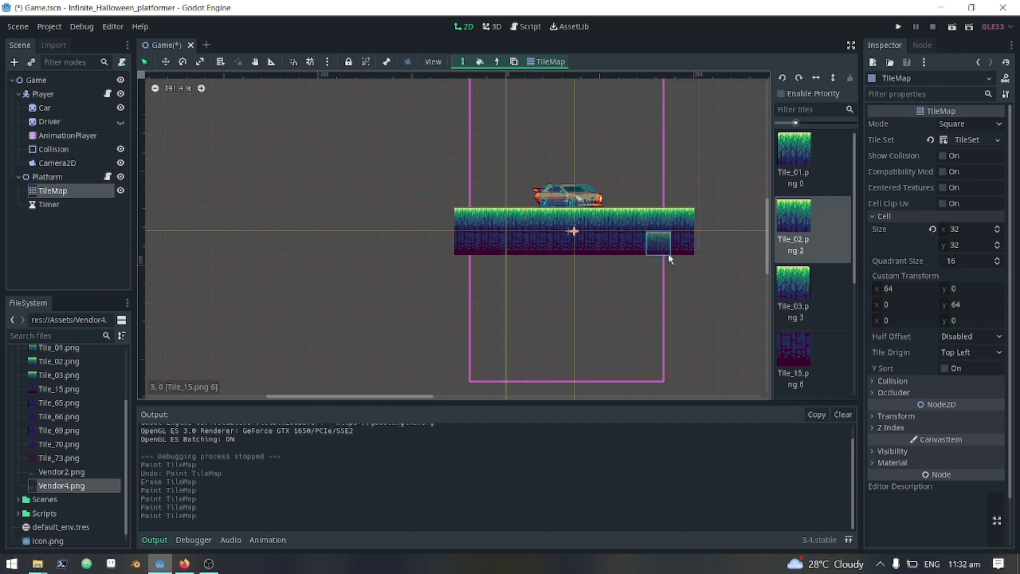
# Step: Paint two full-width rows of Tile_73 beneath the platform
pyautogui.moveTo(667, 257); pyautogui.dragTo(524, 255, button='middle')
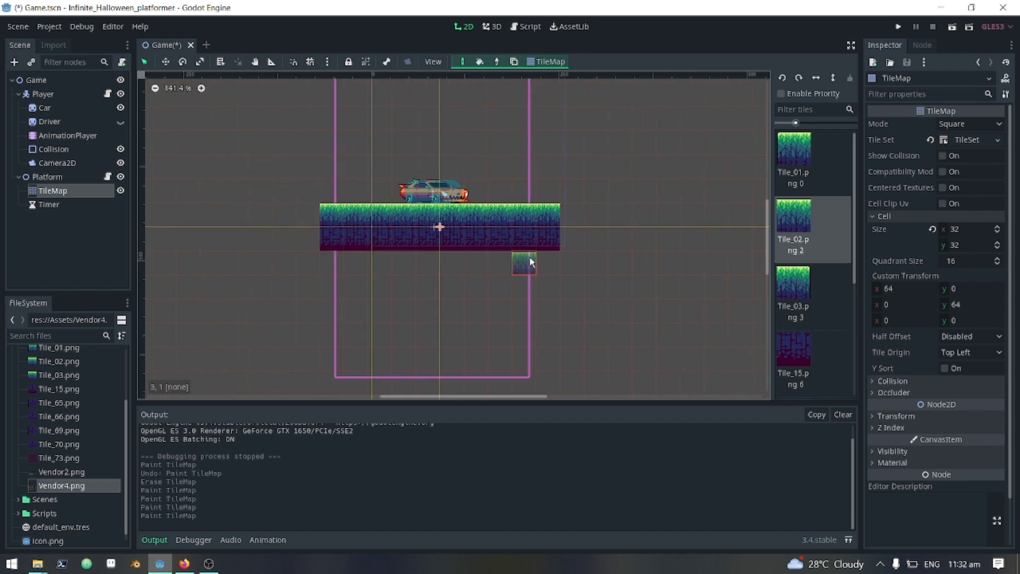
pyautogui.scroll(-3, 802, 351)
pyautogui.click(800, 351)
pyautogui.moveTo(332, 264); pyautogui.dragTo(539, 276)
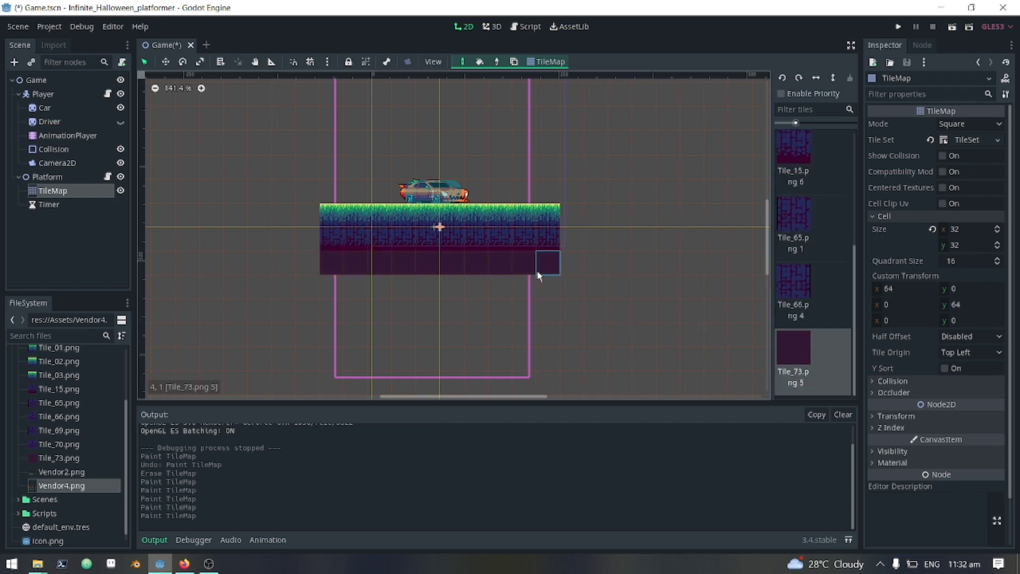
pyautogui.moveTo(352, 287)
pyautogui.mouseDown()
pyautogui.moveTo(492, 285)
pyautogui.moveTo(503, 276)
pyautogui.moveTo(547, 287)
pyautogui.mouseUp()
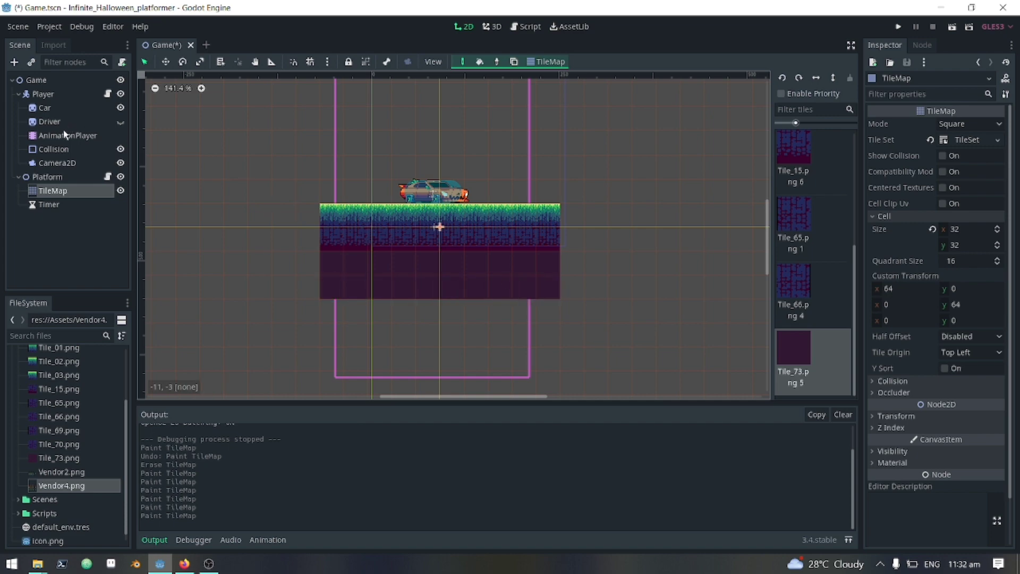
# Step: Move the Camera2D upward above the car, and test-run the game
pyautogui.click(57, 162)
pyautogui.moveTo(434, 194); pyautogui.dragTo(440, 138)
pyautogui.press('F5')
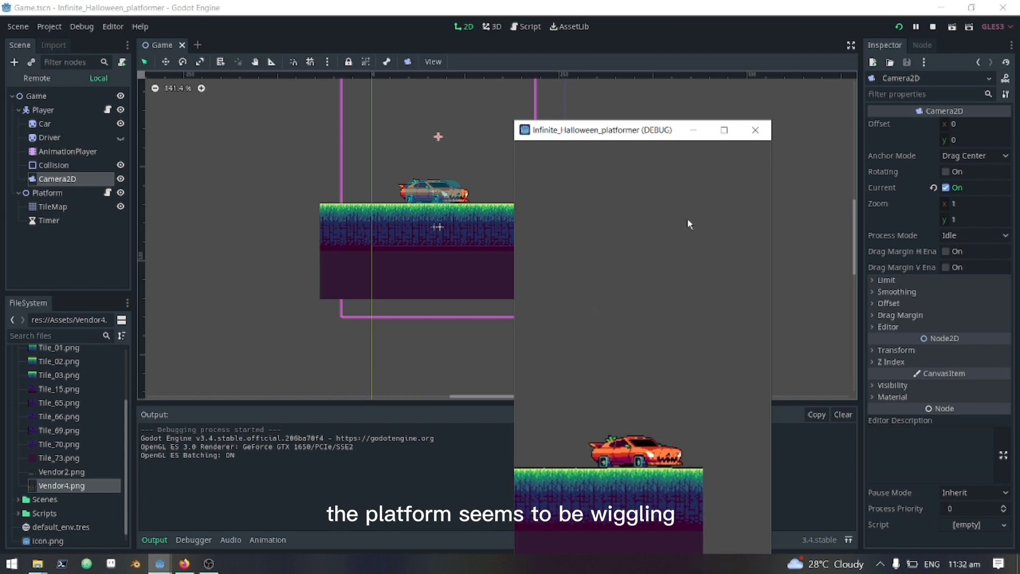
pyautogui.click(746, 131)
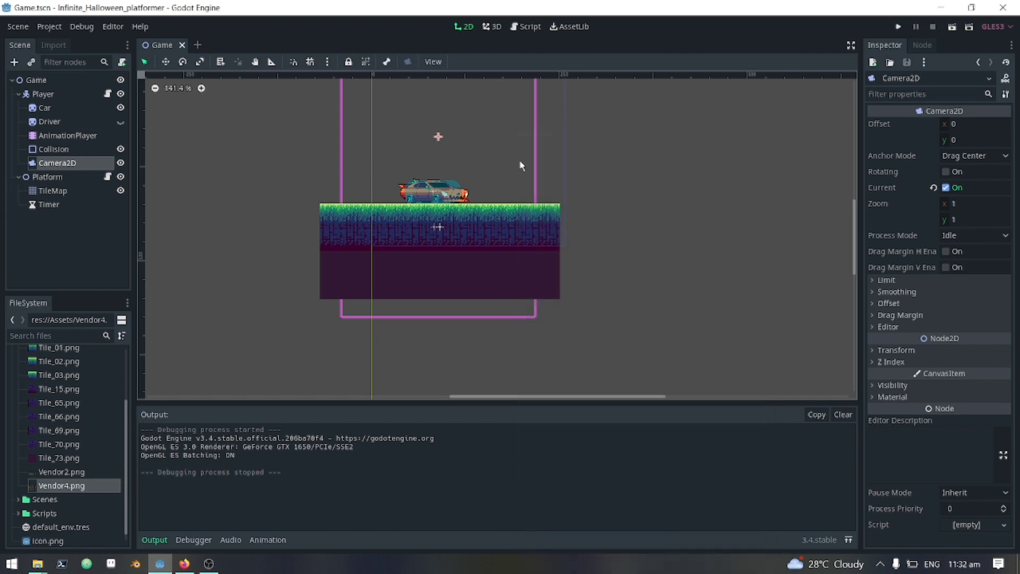
# Step: Try a Camera2D zoom of 2 on both x and y, keeping it current, with a test run of the game
pyautogui.scroll(1, 560, 228)
pyautogui.click(946, 187)
pyautogui.click(946, 187)
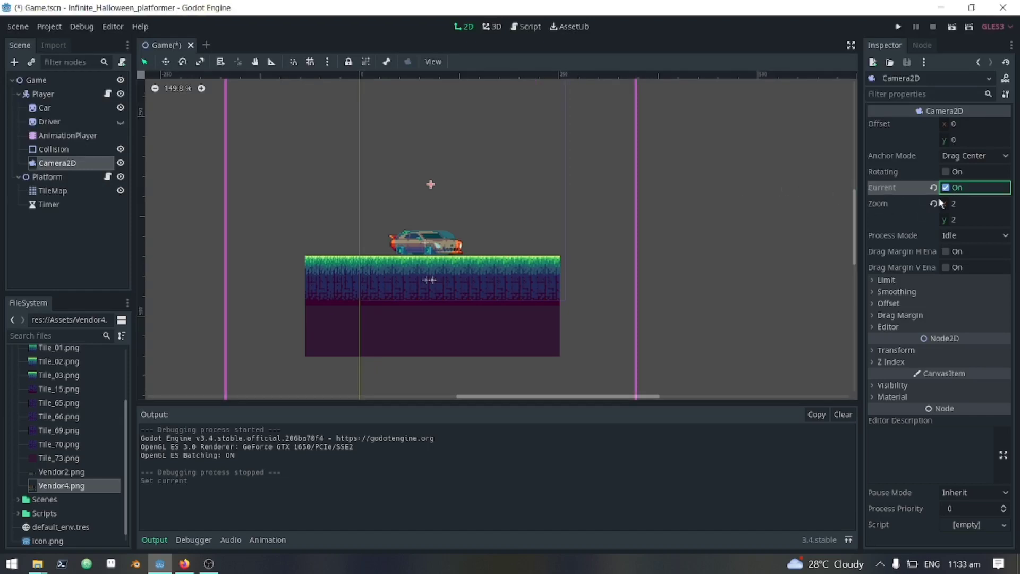
pyautogui.hotkey('ctrl', 's')
pyautogui.press('F5')
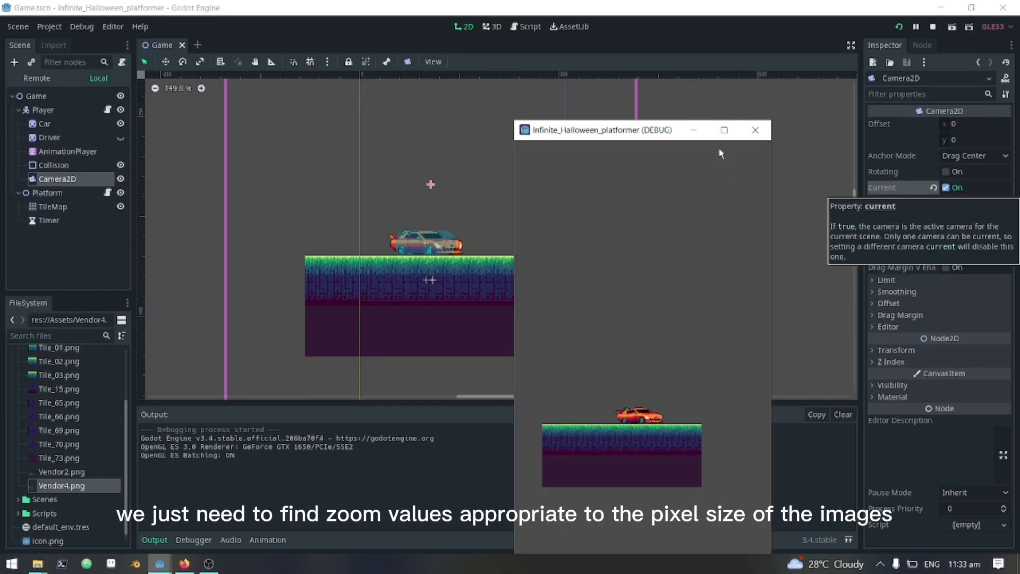
pyautogui.click(754, 130)
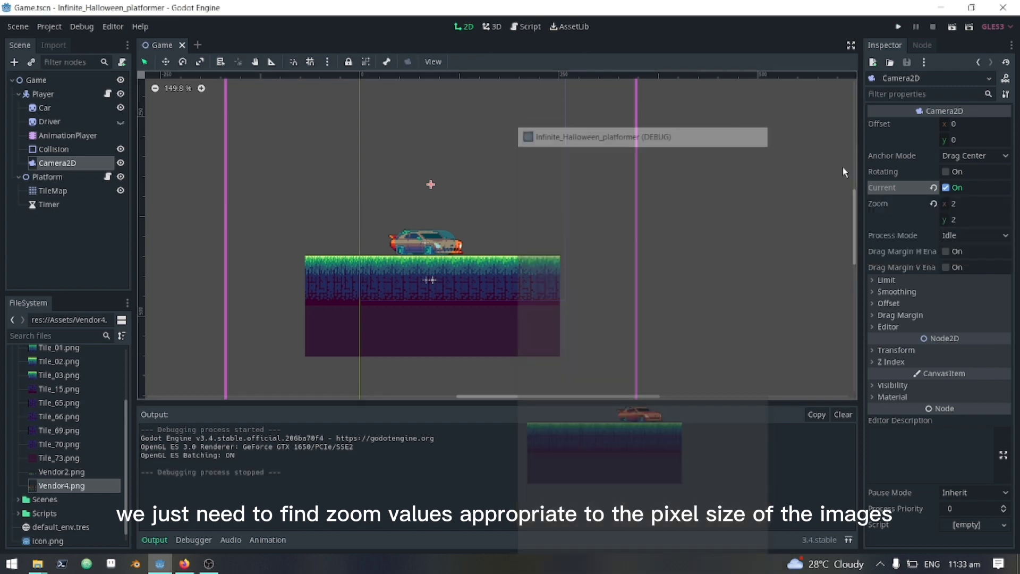
# Step: Set the Camera2D zoom to 1.5 on both x and y, and test-run the game
pyautogui.click(961, 206)
pyautogui.write('1.5')
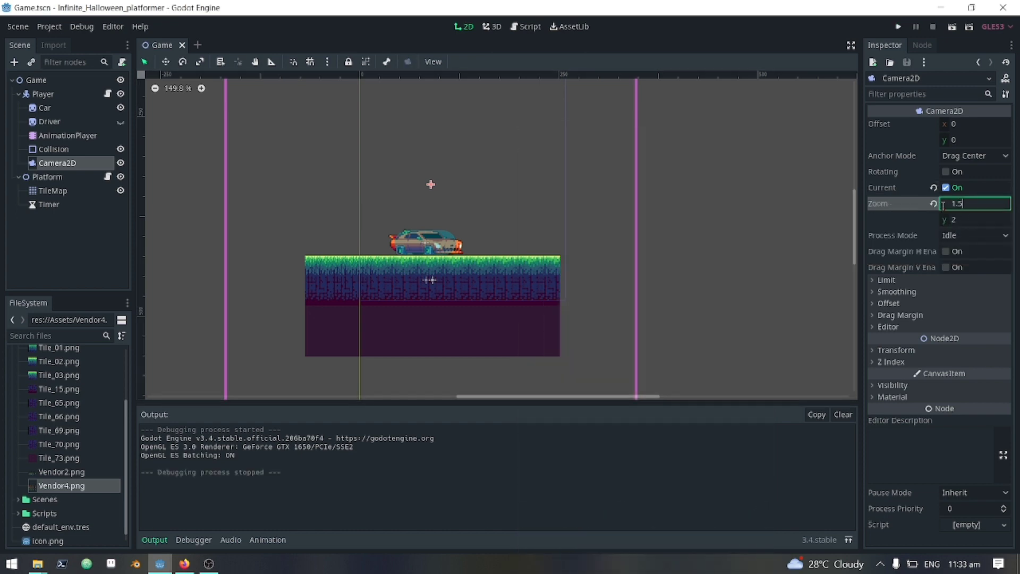
pyautogui.press('Tab')
pyautogui.write('1.5')
pyautogui.press('Return')
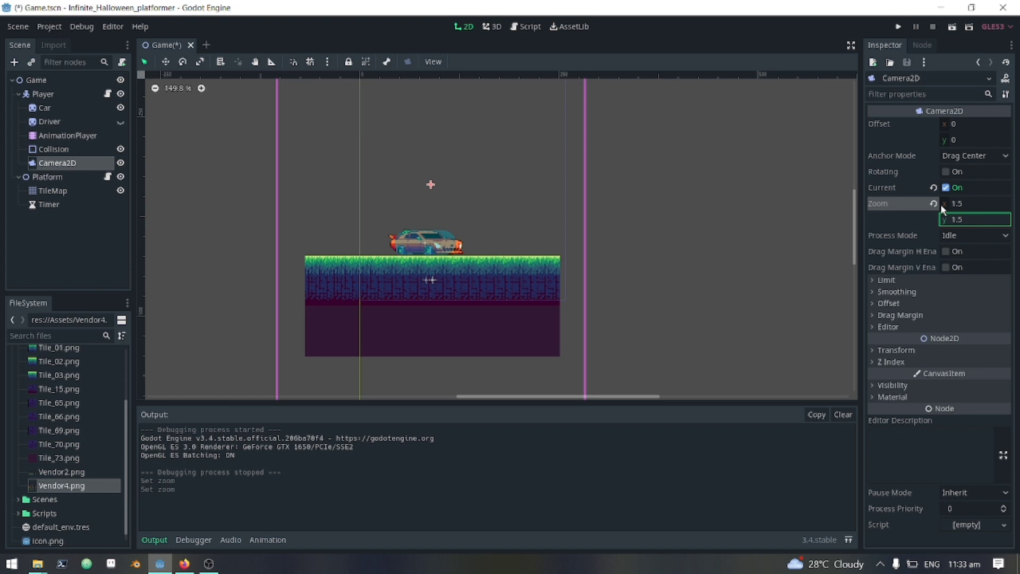
pyautogui.press('F5')
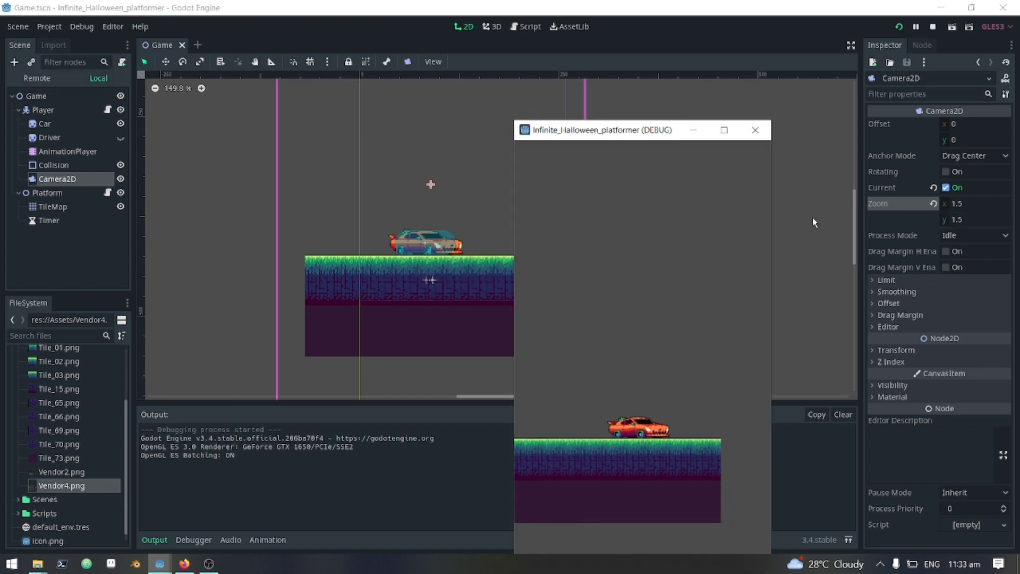
pyautogui.click(757, 130)
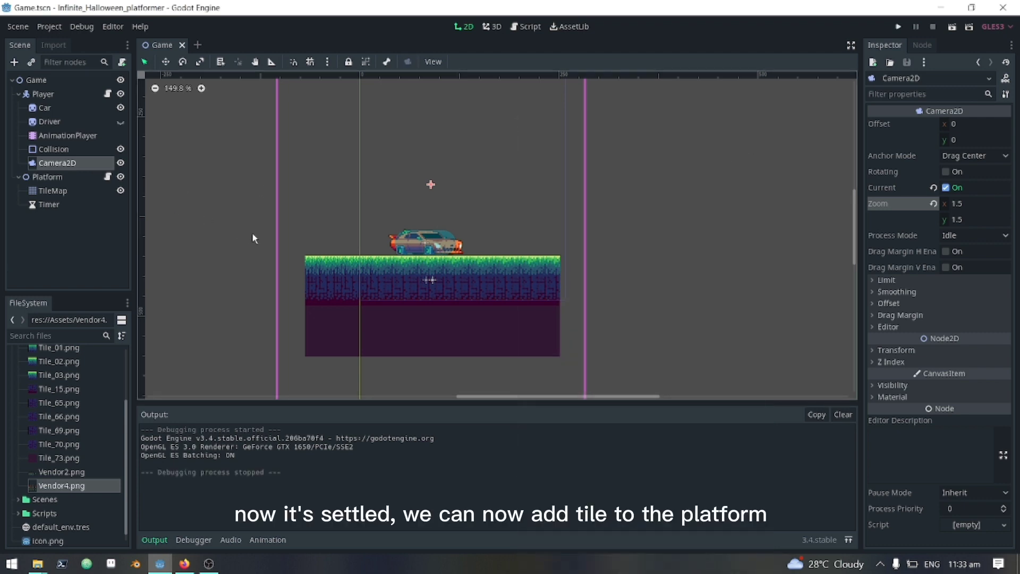
# Step: Widen the platform by two tile columns on each side, slightly beyond the camera frame, keeping the grass, brick and Tile_73 layers
pyautogui.click(55, 191)
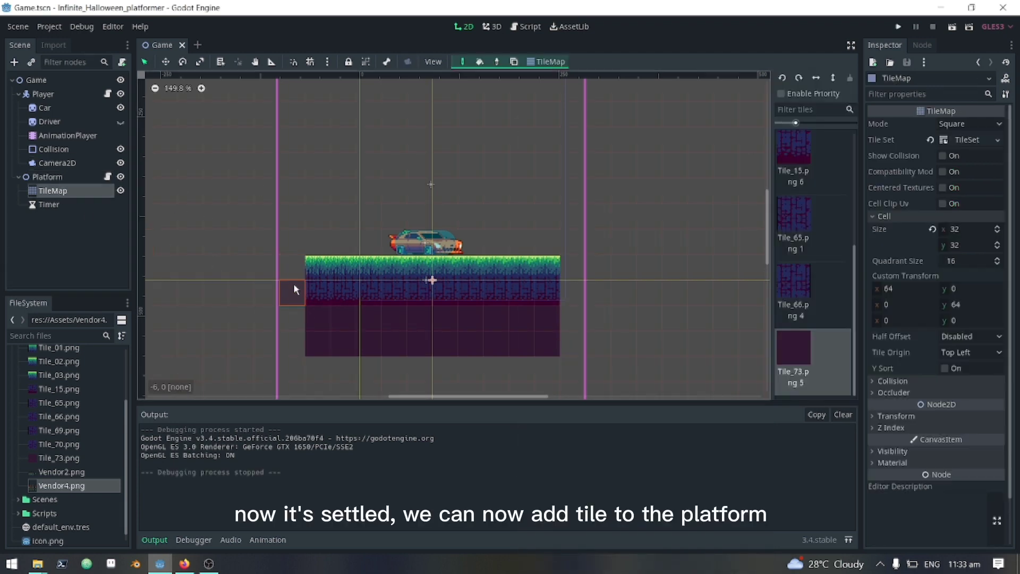
pyautogui.moveTo(294, 283); pyautogui.dragTo(286, 337)
pyautogui.moveTo(268, 299); pyautogui.dragTo(263, 343)
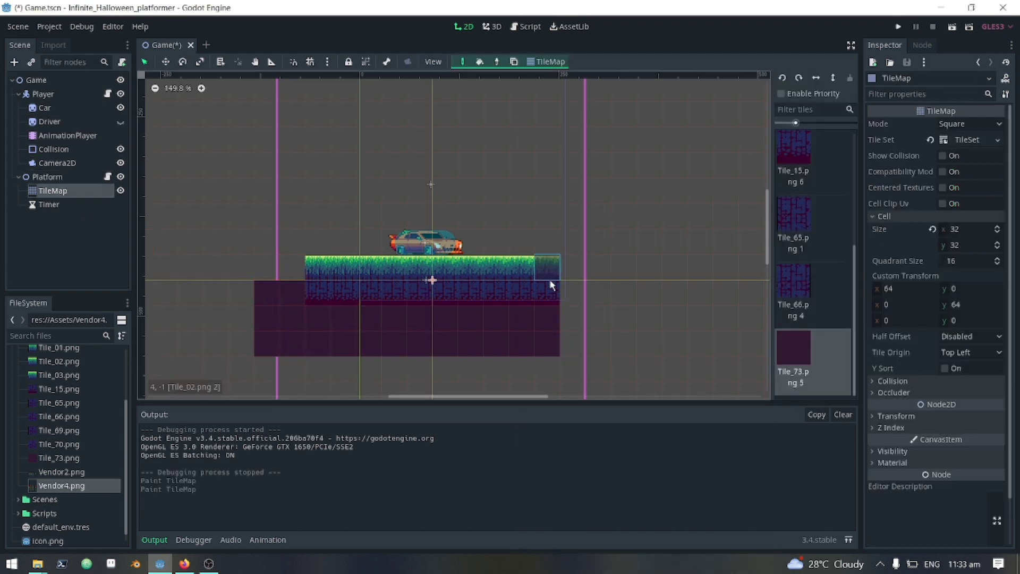
pyautogui.moveTo(568, 293); pyautogui.dragTo(567, 343)
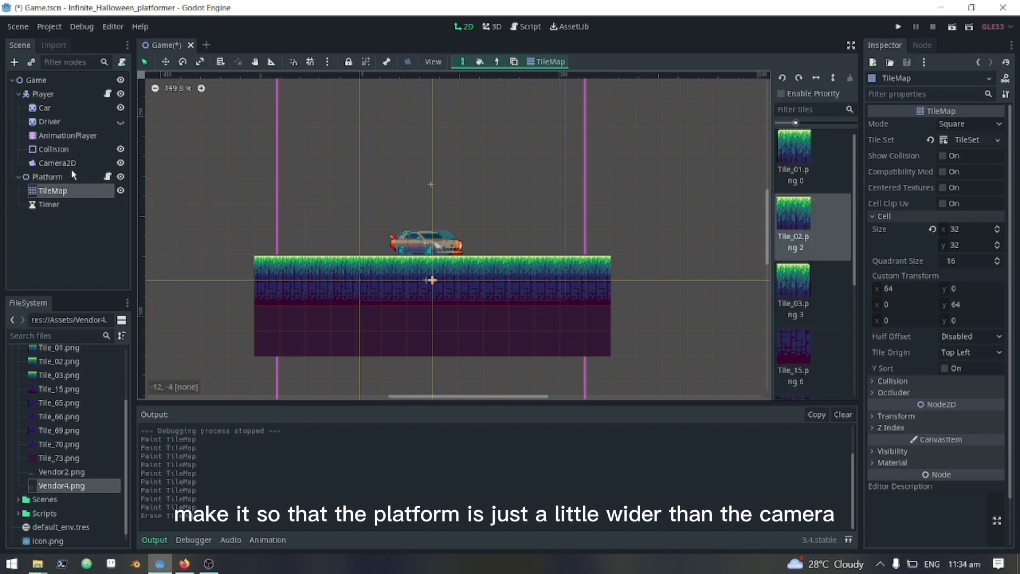
# Step: Add a VisibilityNotifier2D node as a child of the TileMap and stretch its box horizontally
pyautogui.click(51, 204)
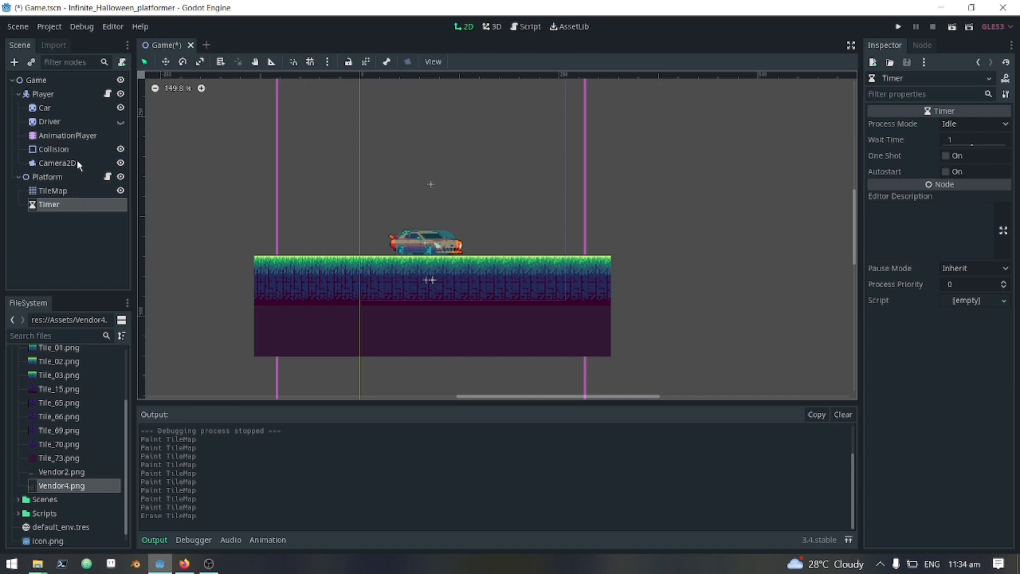
pyautogui.click(73, 181)
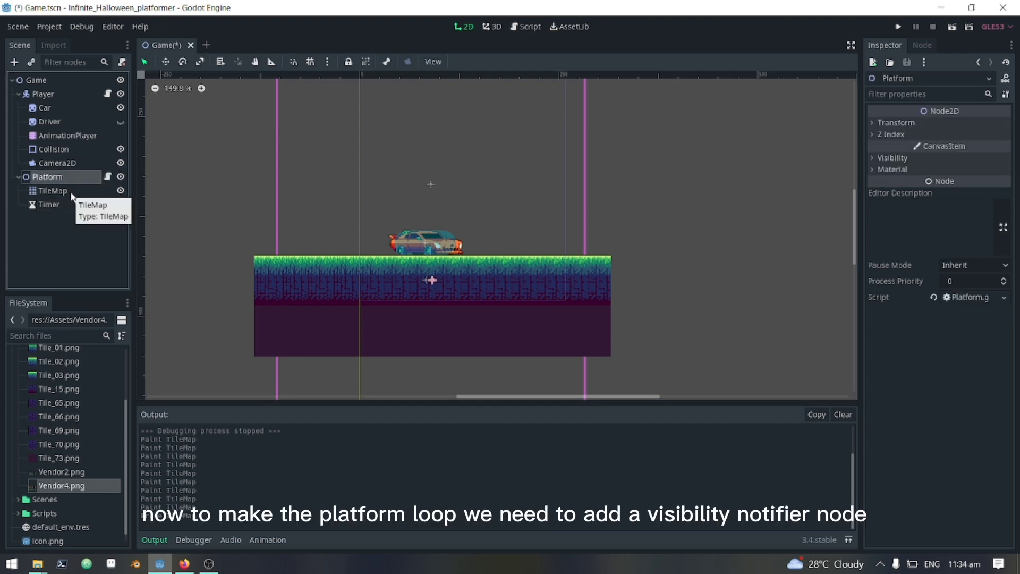
pyautogui.click(71, 189)
pyautogui.hotkey('ctrl', 'a')
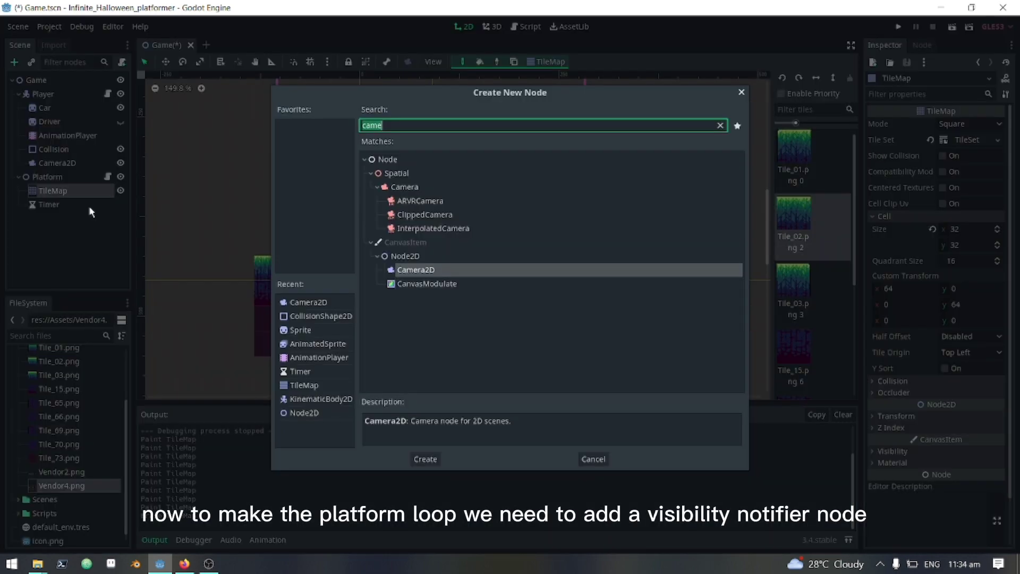
pyautogui.write('vis')
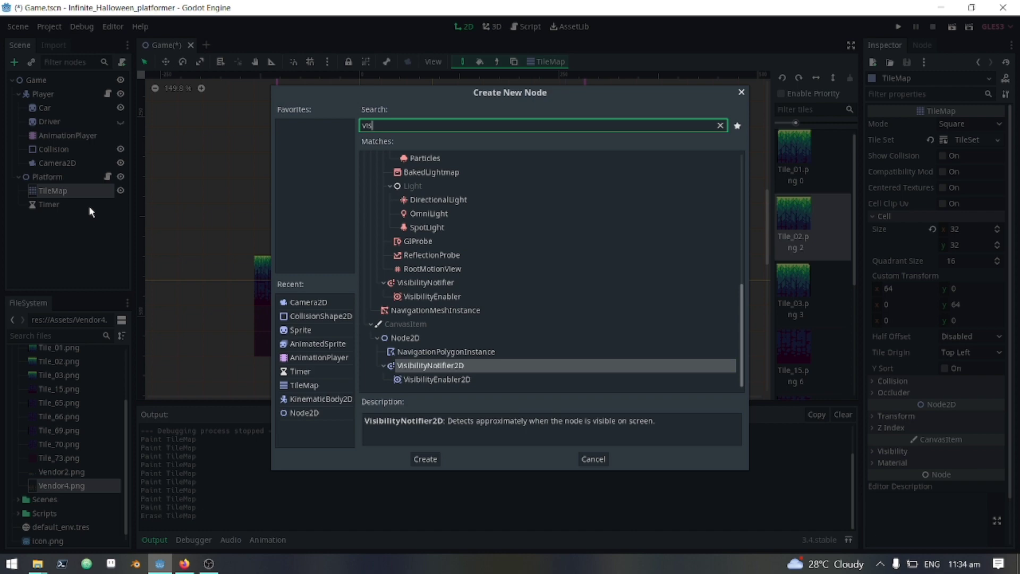
pyautogui.press('Return')
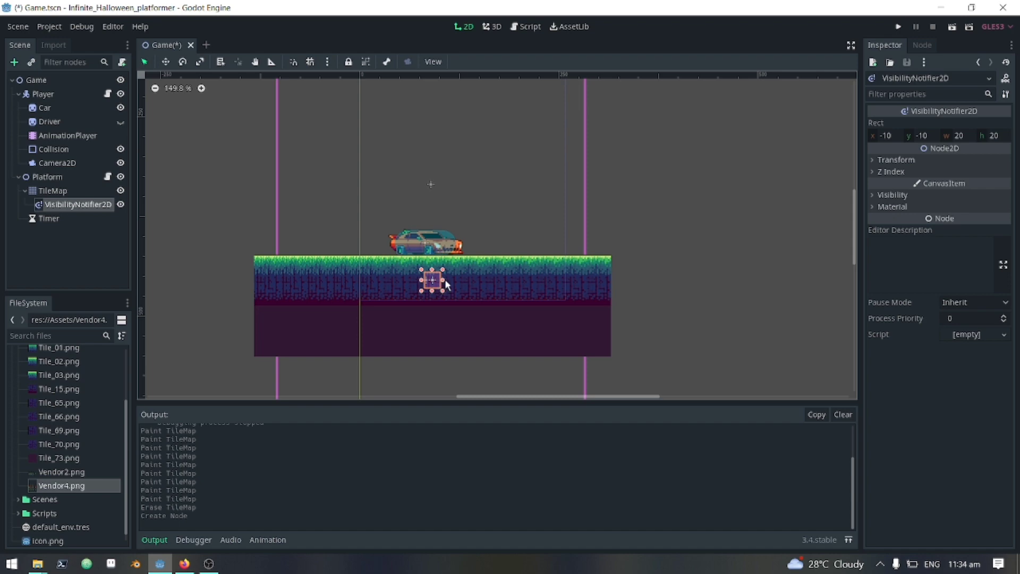
pyautogui.moveTo(444, 280); pyautogui.dragTo(562, 281)
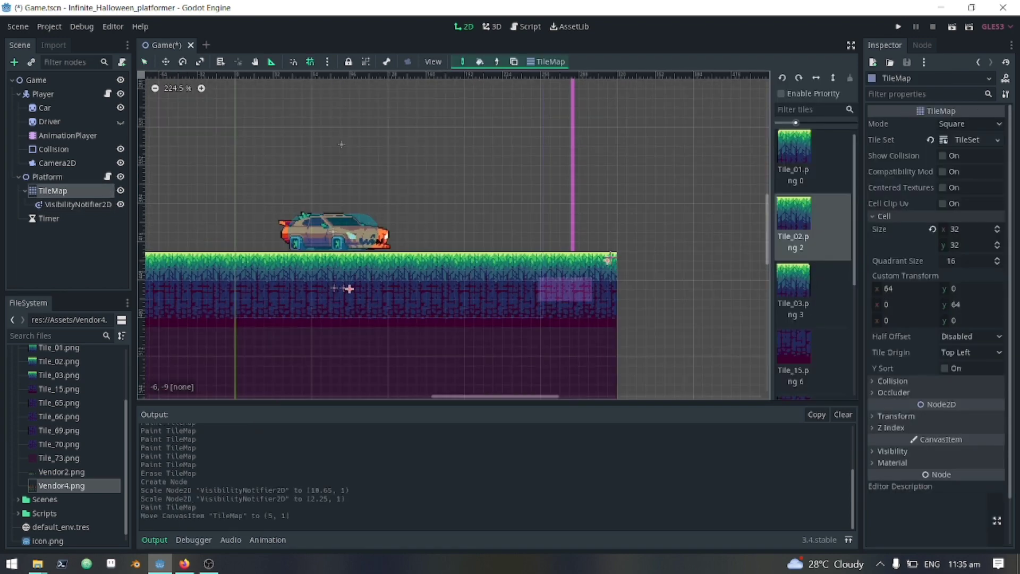
# Step: Measure the platform with the Ruler tool from its right end back toward its left end
pyautogui.scroll(1, 610, 258)
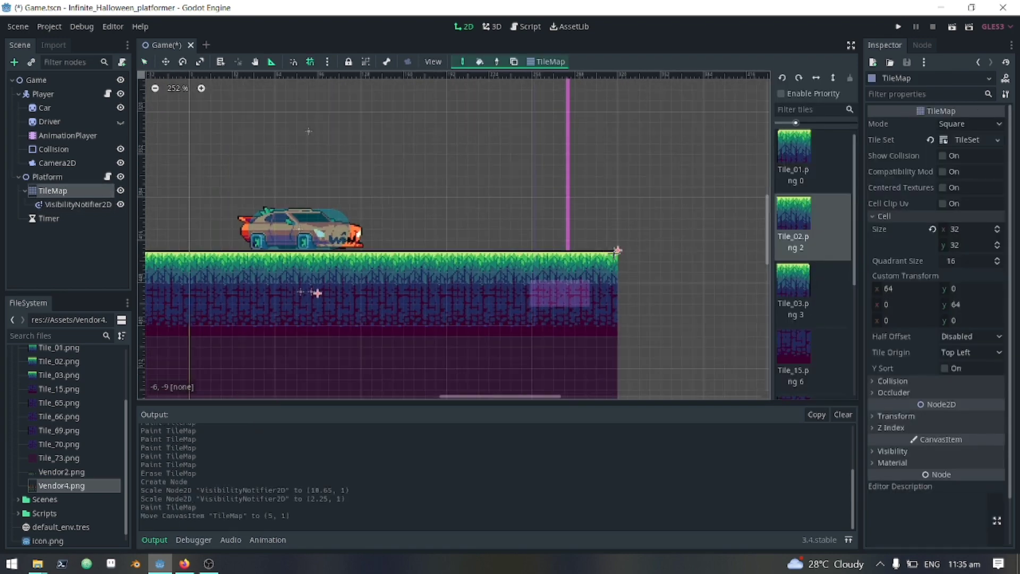
pyautogui.moveTo(612, 254); pyautogui.dragTo(304, 275)
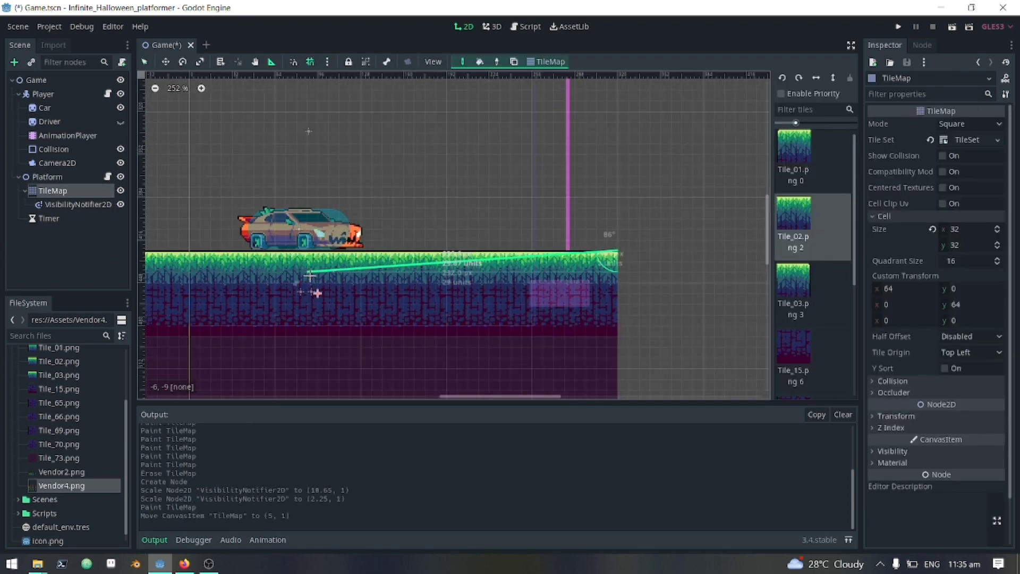
pyautogui.moveTo(310, 275); pyautogui.dragTo(653, 305, button='middle')
pyautogui.moveTo(653, 305); pyautogui.dragTo(357, 271)
pyautogui.scroll(-4, 383, 303)
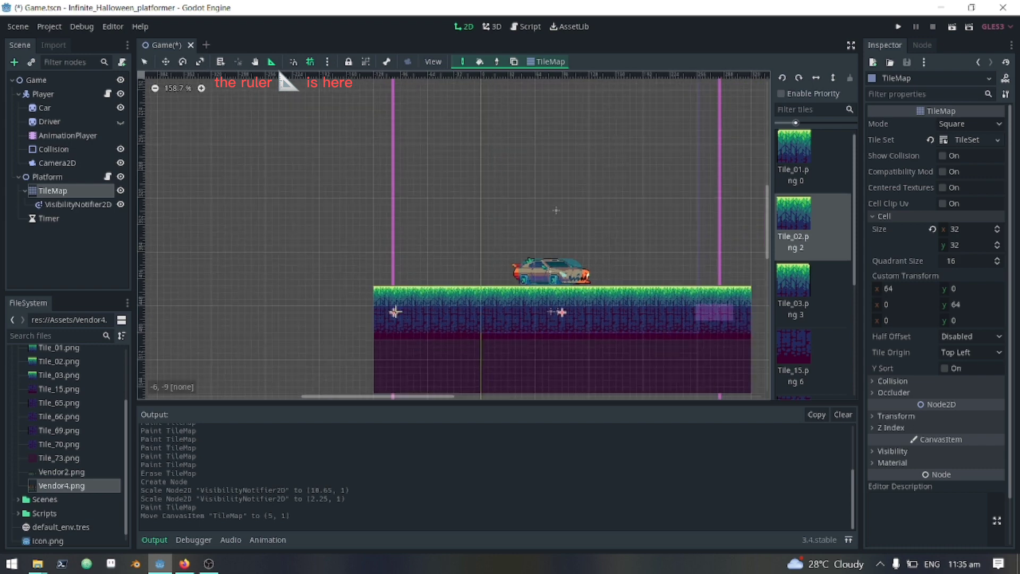
pyautogui.scroll(-1, 395, 312)
pyautogui.moveTo(395, 312); pyautogui.dragTo(325, 247, button='middle')
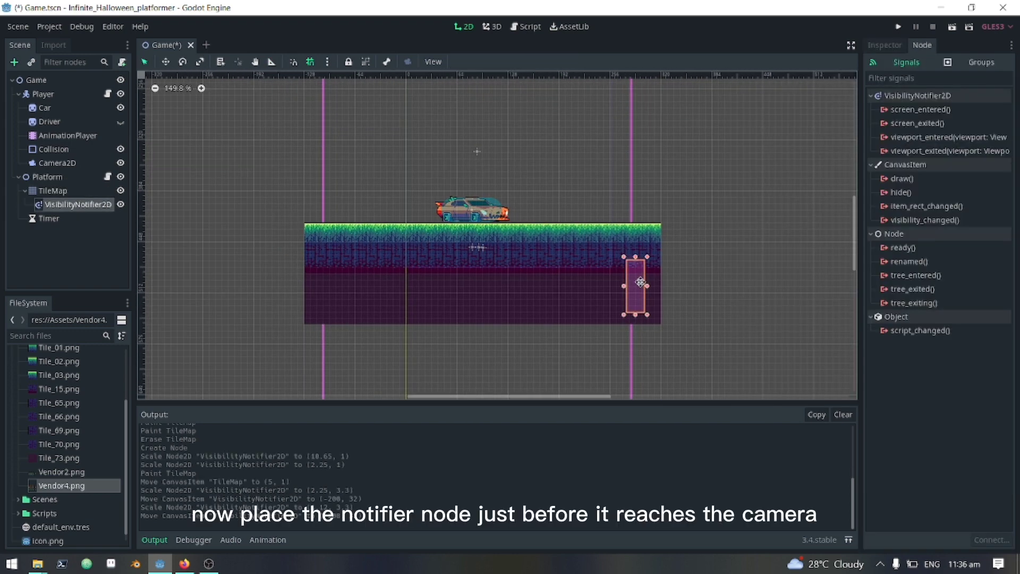
# Step: Place the VisibilityNotifier2D just past the camera's right edge and connect its screen_entered signal to the Player script's _on_VisibilityNotifier2D_screen_entered method
pyautogui.moveTo(640, 282); pyautogui.dragTo(646, 269)
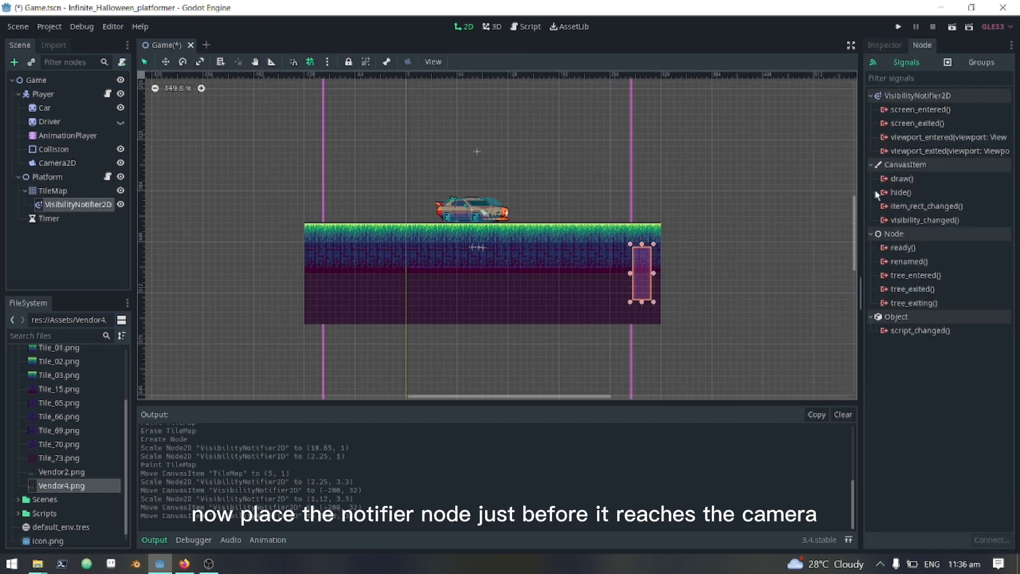
pyautogui.click(919, 110)
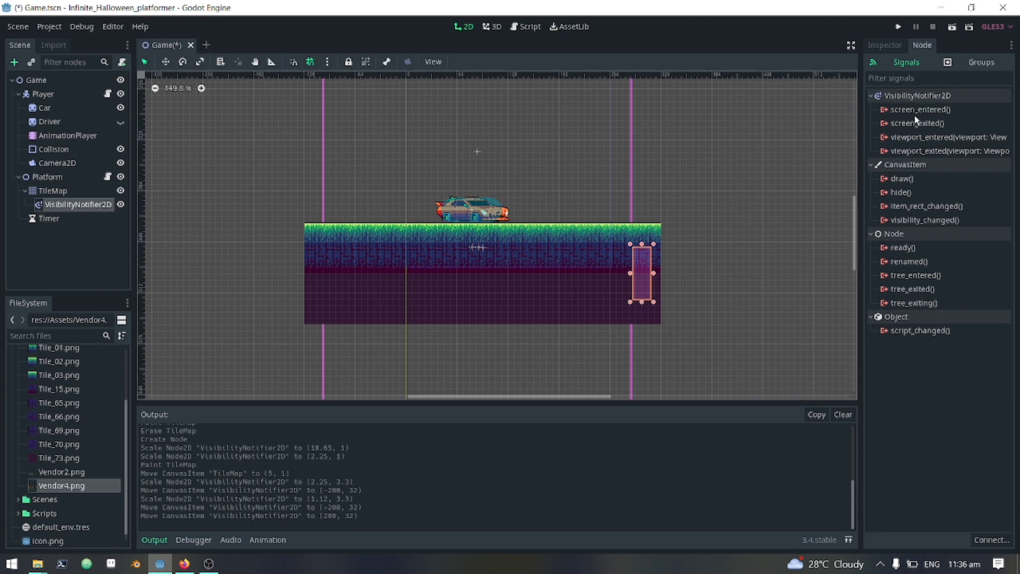
pyautogui.doubleClick(915, 113)
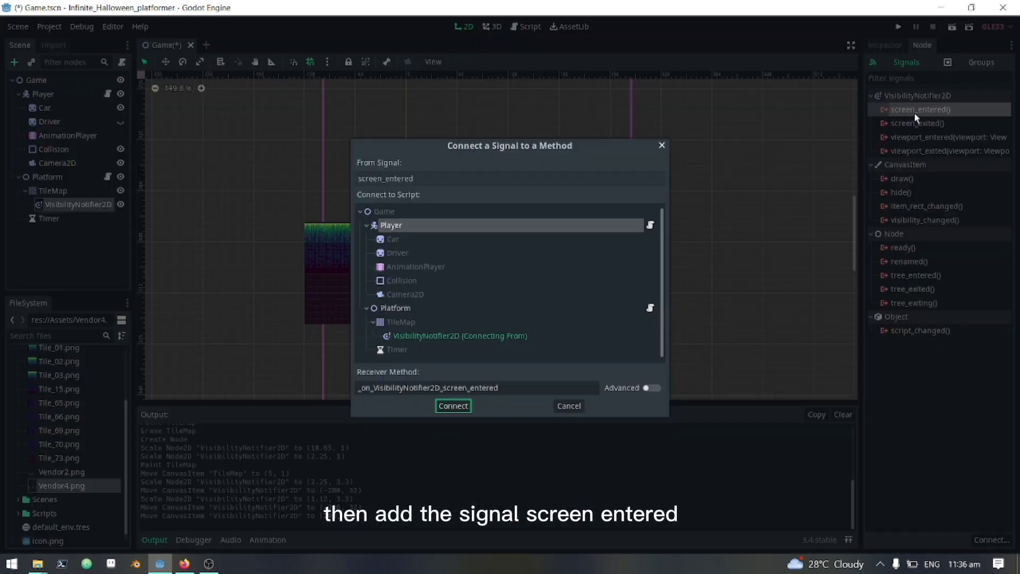
pyautogui.click(453, 406)
pyautogui.click(324, 260)
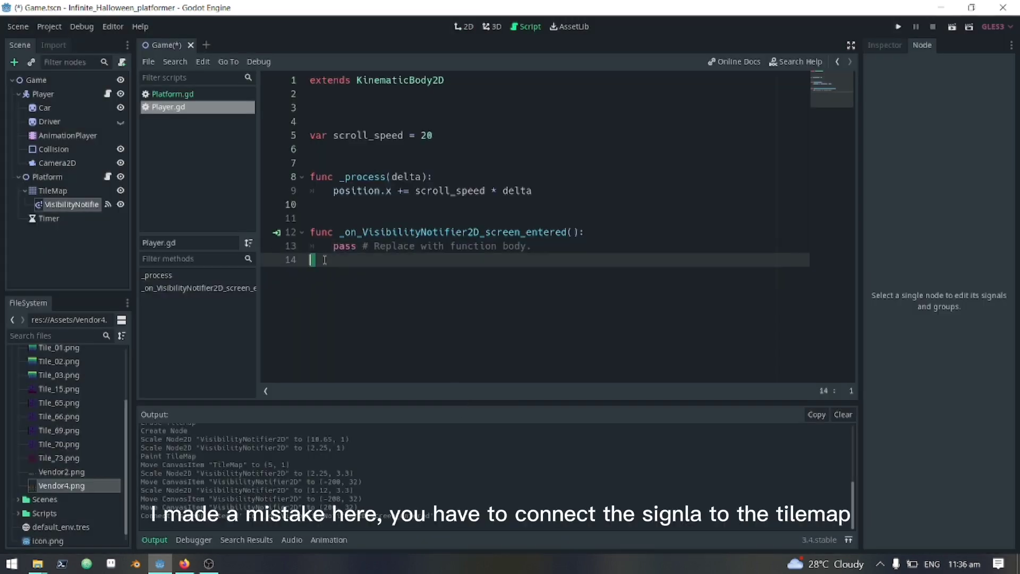
pyautogui.moveTo(532, 246); pyautogui.dragTo(330, 252)
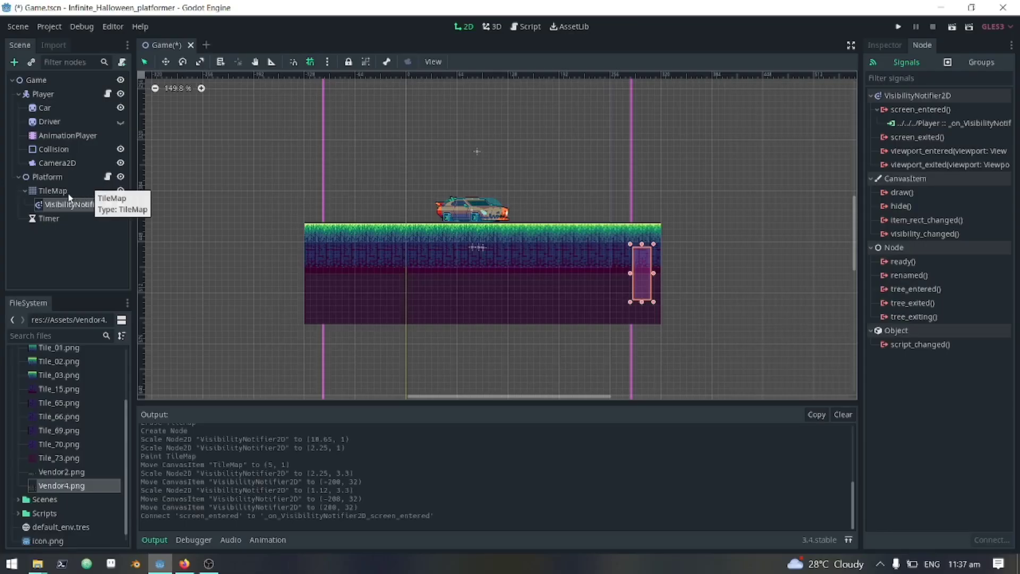
# Step: Try to move the TileMap to a new position with the Move tool
pyautogui.click(68, 192)
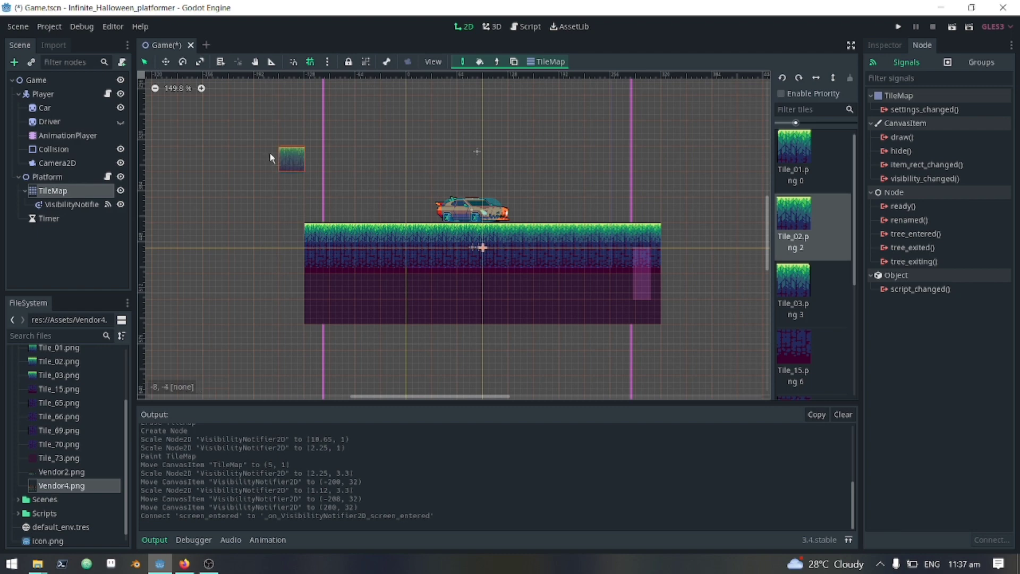
pyautogui.click(166, 63)
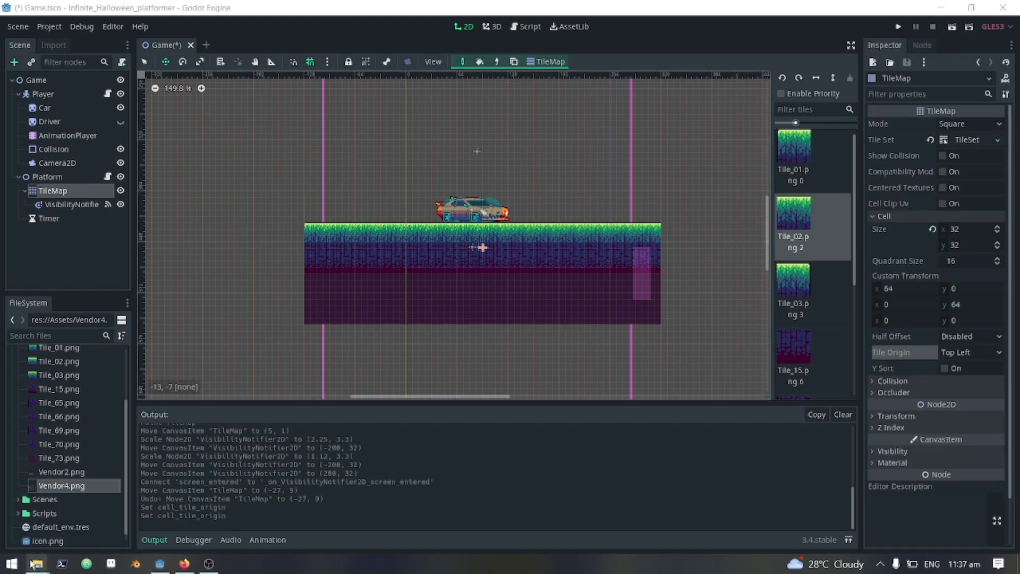
# Step: Switch to paint.net and brush a roughly horizontal line labelled 320 on the blank canvas
pyautogui.click(11, 563)
pyautogui.write('paint.net')
pyautogui.click(37, 563)
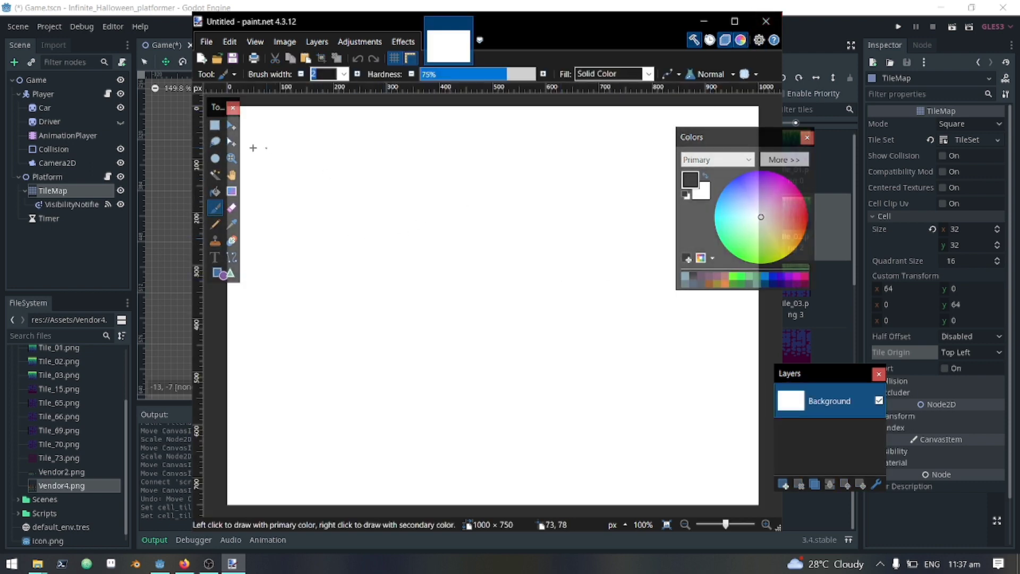
pyautogui.moveTo(303, 209); pyautogui.dragTo(473, 237)
pyautogui.hotkey('ctrl', 'z')
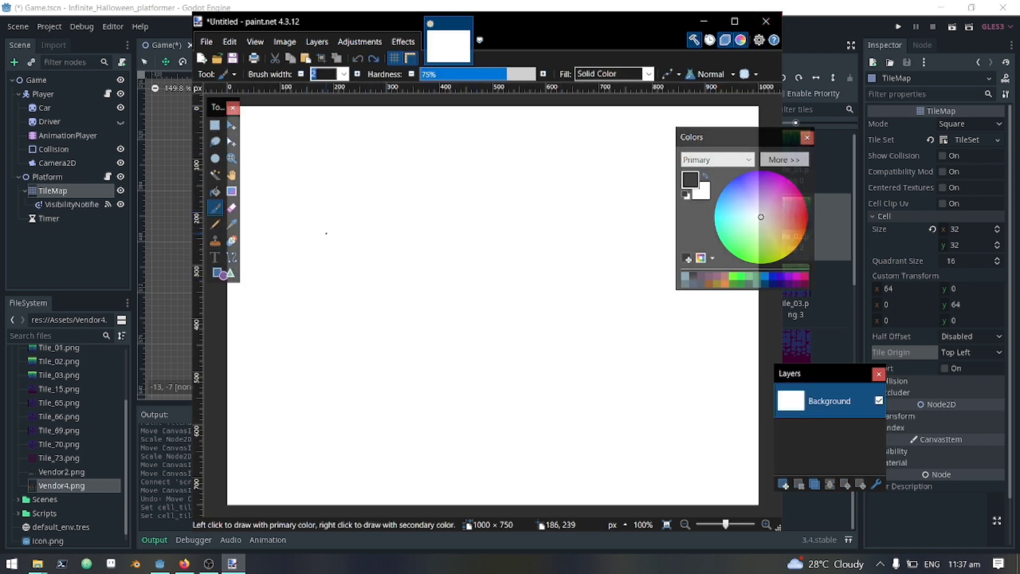
pyautogui.moveTo(326, 233); pyautogui.dragTo(551, 249)
pyautogui.moveTo(412, 207); pyautogui.dragTo(413, 226)
pyautogui.moveTo(431, 210); pyautogui.dragTo(446, 226)
pyautogui.moveTo(451, 208); pyautogui.dragTo(452, 208)
# Step: Sketch the platform as a wide box below the line, label its width 480, and split it at the middle with the note 480/2
pyautogui.moveTo(322, 258); pyautogui.dragTo(528, 268)
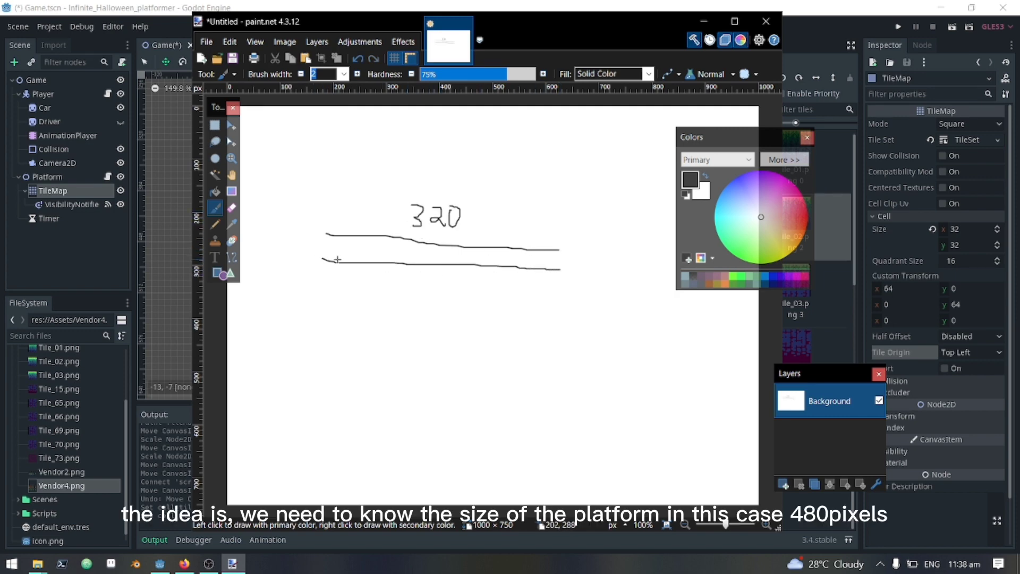
pyautogui.moveTo(326, 259)
pyautogui.mouseDown()
pyautogui.moveTo(256, 255)
pyautogui.moveTo(259, 301)
pyautogui.mouseUp()
pyautogui.moveTo(261, 344)
pyautogui.mouseDown()
pyautogui.moveTo(528, 354)
pyautogui.moveTo(562, 302)
pyautogui.moveTo(556, 275)
pyautogui.mouseUp()
pyautogui.moveTo(265, 356); pyautogui.dragTo(266, 366)
pyautogui.moveTo(551, 364); pyautogui.dragTo(547, 374)
pyautogui.moveTo(345, 361); pyautogui.dragTo(354, 378)
pyautogui.moveTo(366, 372); pyautogui.dragTo(399, 374)
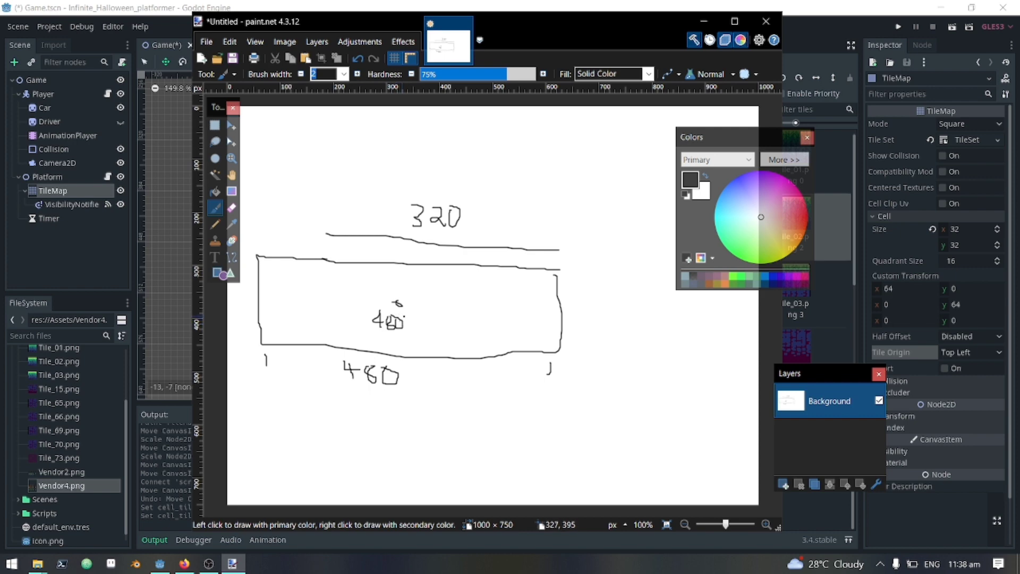
pyautogui.moveTo(402, 366); pyautogui.dragTo(402, 258)
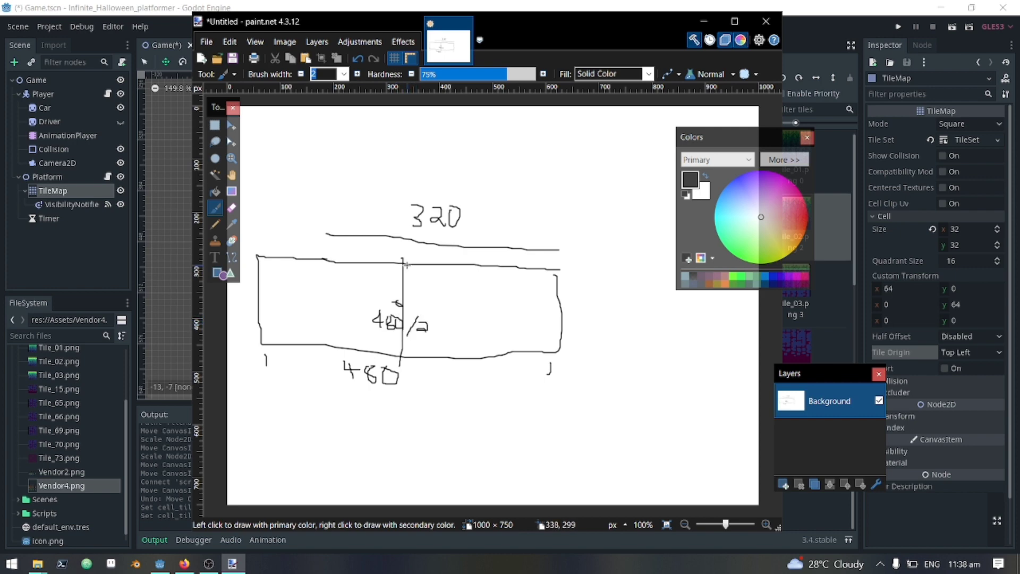
# Step: Switch back to Godot and measure the platform with the Ruler tool from its left end to its middle
pyautogui.click(704, 21)
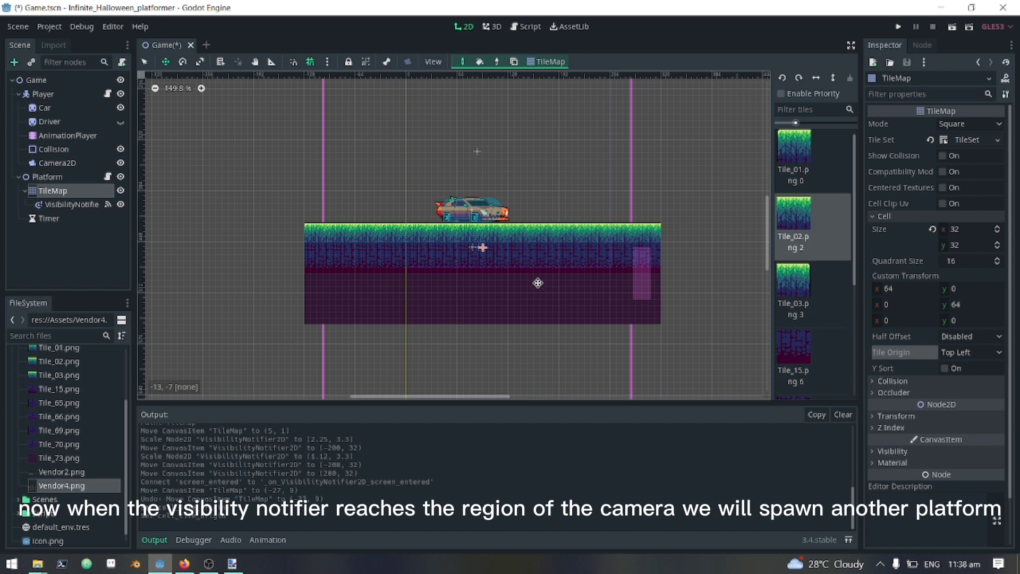
pyautogui.scroll(2, 531, 312)
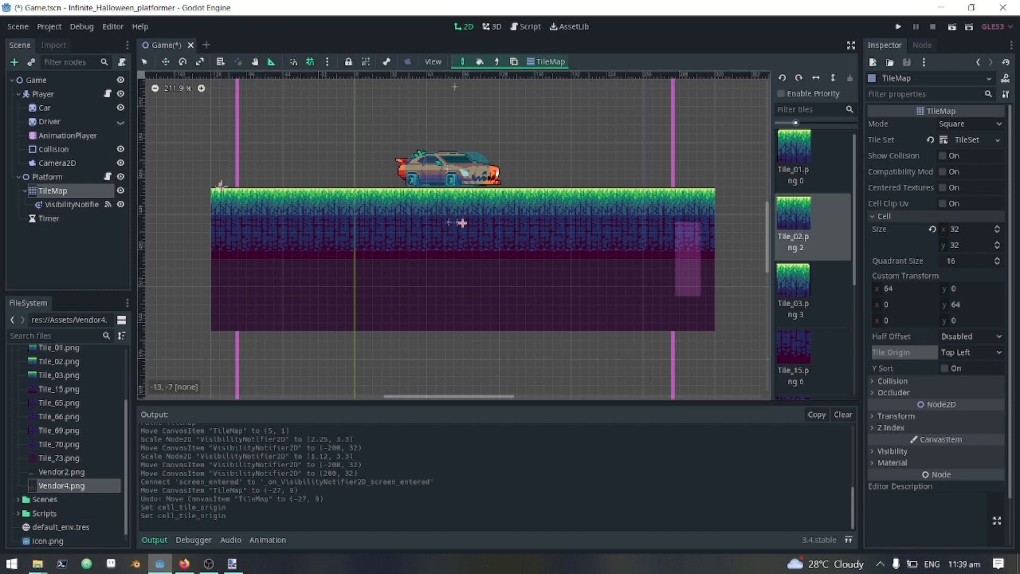
pyautogui.moveTo(211, 187); pyautogui.dragTo(461, 189)
pyautogui.moveTo(466, 187); pyautogui.dragTo(466, 190)
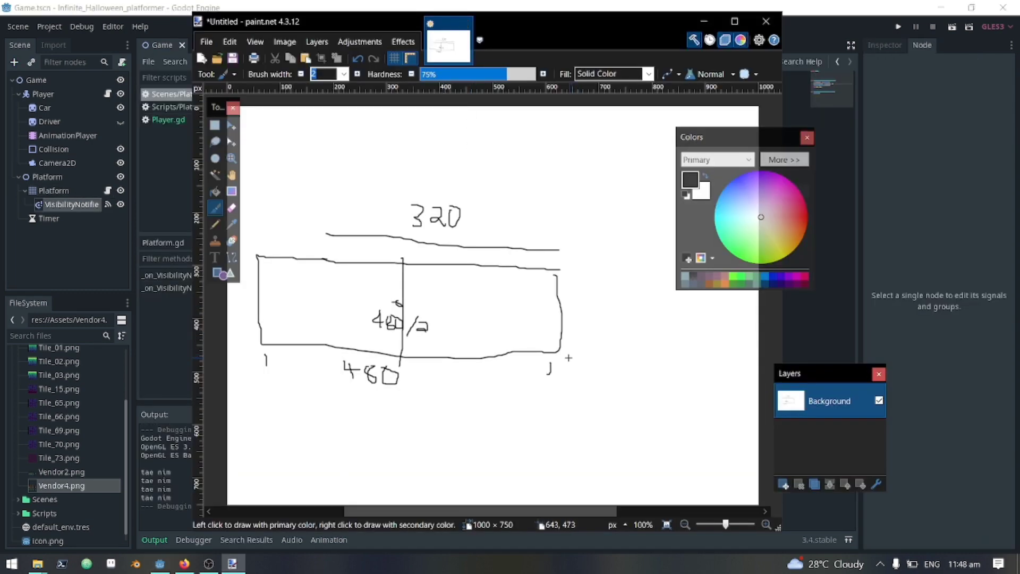
# Step: Switch to paint.net and draw a smaller rectangle labelled TILE below the platform sketch
pyautogui.keyDown('ctrl'); pyautogui.scroll(-1, 553, 372); pyautogui.keyUp('ctrl')
pyautogui.keyDown('ctrl'); pyautogui.scroll(5, 542, 403); pyautogui.keyUp('ctrl')
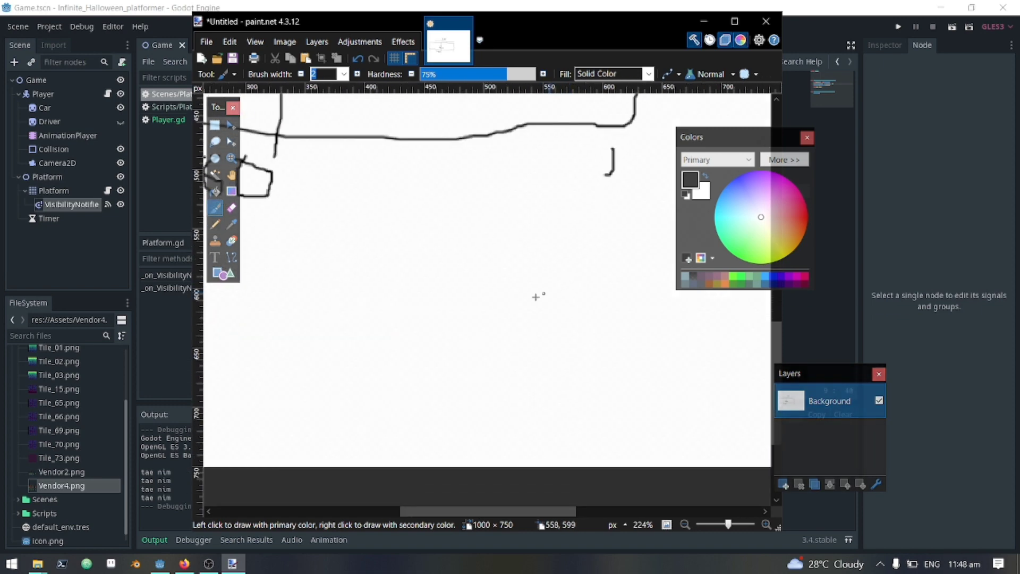
pyautogui.moveTo(303, 293); pyautogui.dragTo(657, 292)
pyautogui.moveTo(764, 137); pyautogui.dragTo(945, 123)
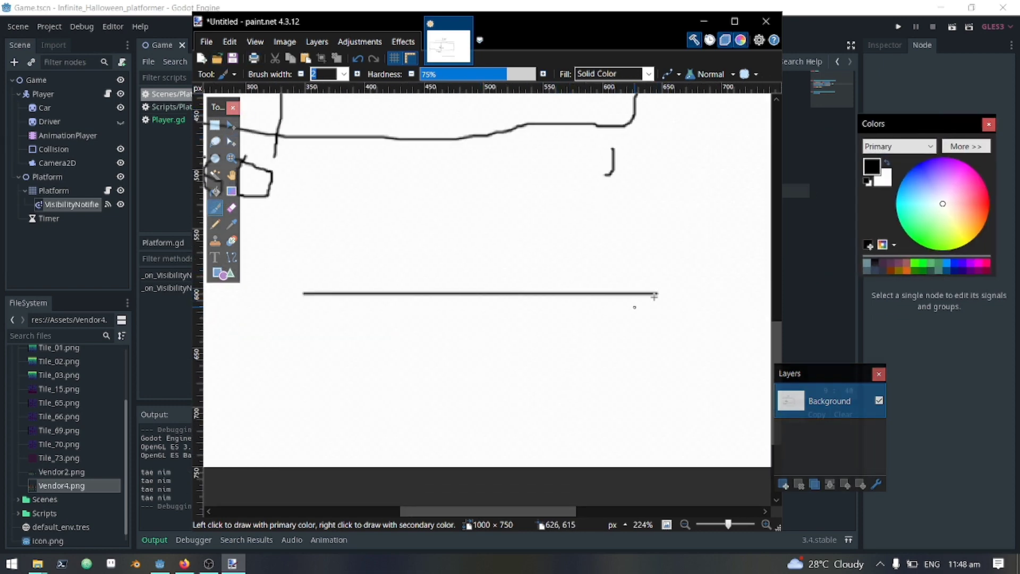
pyautogui.moveTo(659, 293); pyautogui.dragTo(656, 410)
pyautogui.moveTo(303, 294)
pyautogui.mouseDown()
pyautogui.moveTo(316, 400)
pyautogui.moveTo(588, 422)
pyautogui.moveTo(624, 413)
pyautogui.mouseUp()
pyautogui.moveTo(393, 345); pyautogui.dragTo(387, 367)
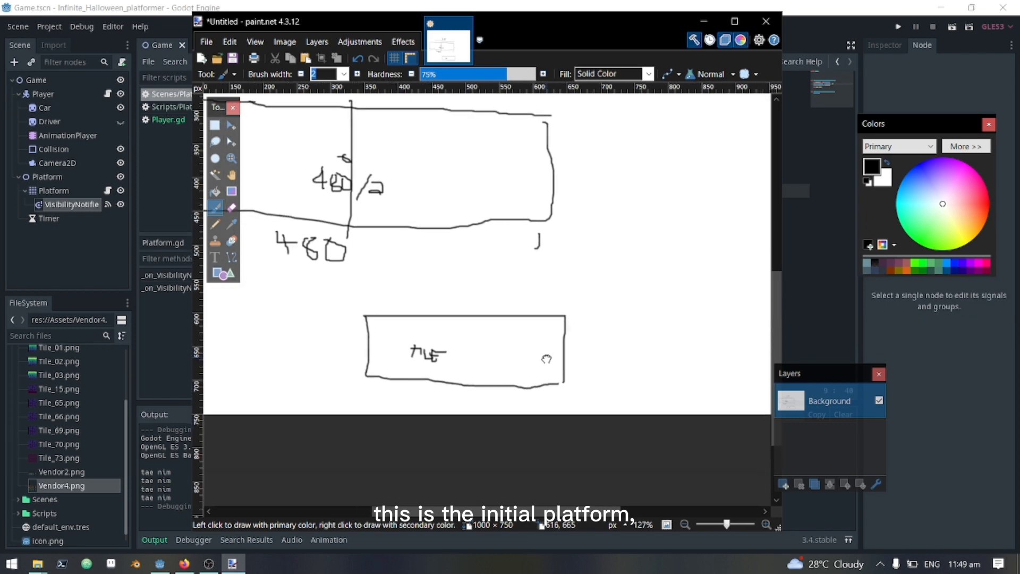
# Step: Copy the TILE rectangle and place the duplicate directly to the right of the original
pyautogui.click(215, 125)
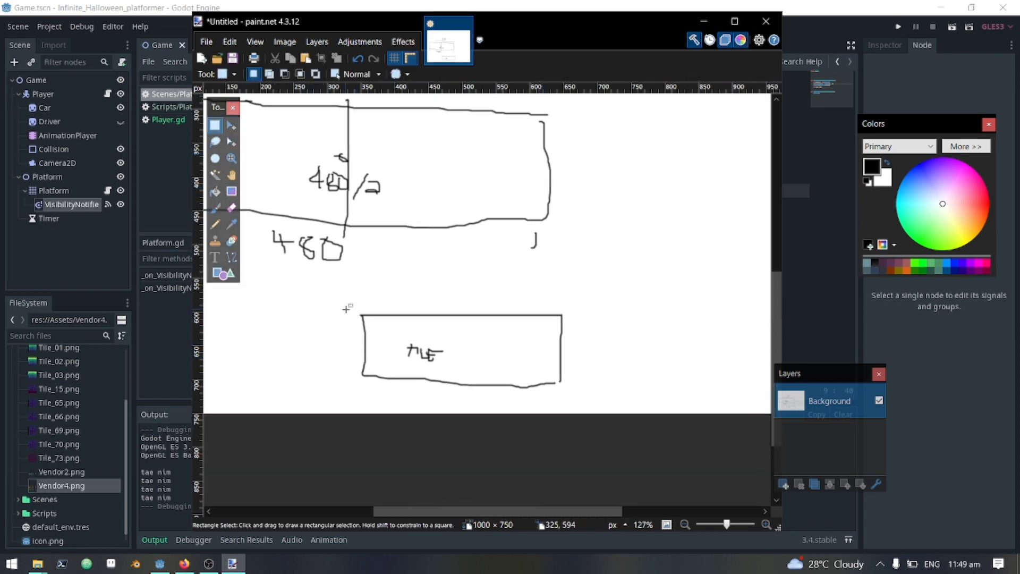
pyautogui.moveTo(347, 309)
pyautogui.mouseDown()
pyautogui.moveTo(426, 380)
pyautogui.moveTo(568, 388)
pyautogui.mouseUp()
pyautogui.hotkey('ctrl', 'c')
pyautogui.hotkey('ctrl', 'v')
pyautogui.moveTo(508, 351); pyautogui.dragTo(711, 351)
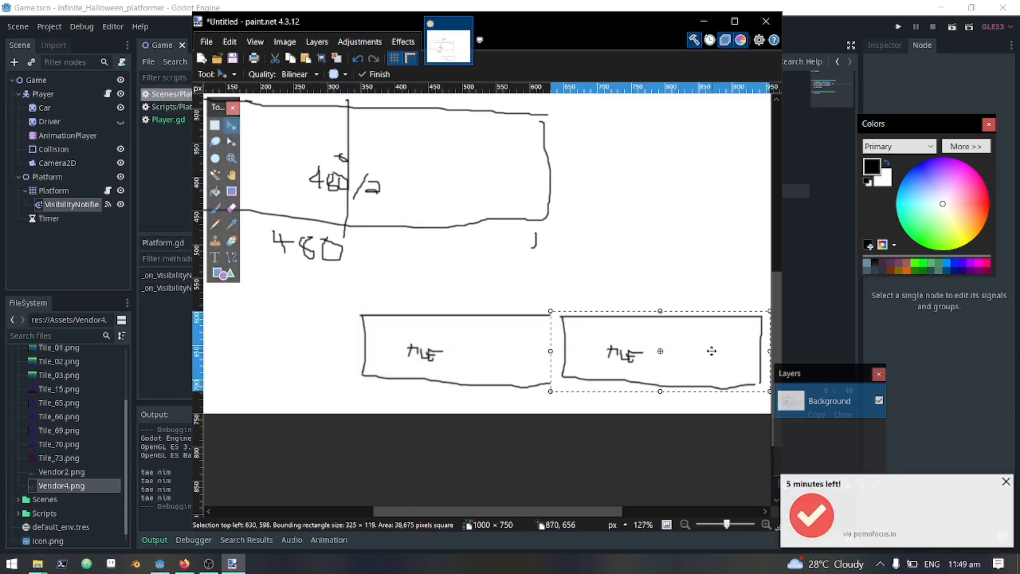
pyautogui.keyDown('shift'); pyautogui.hscroll(3, 664, 353); pyautogui.keyUp('shift')
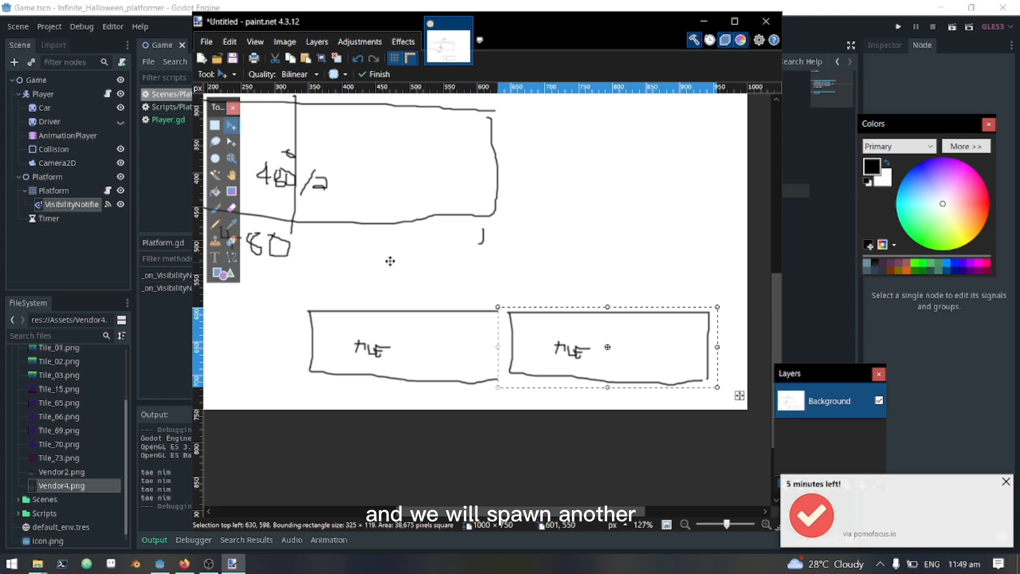
# Step: Deselect the copy, brush a tall frame around the first TILE rectangle and label it camera with a leader line
pyautogui.click(216, 208)
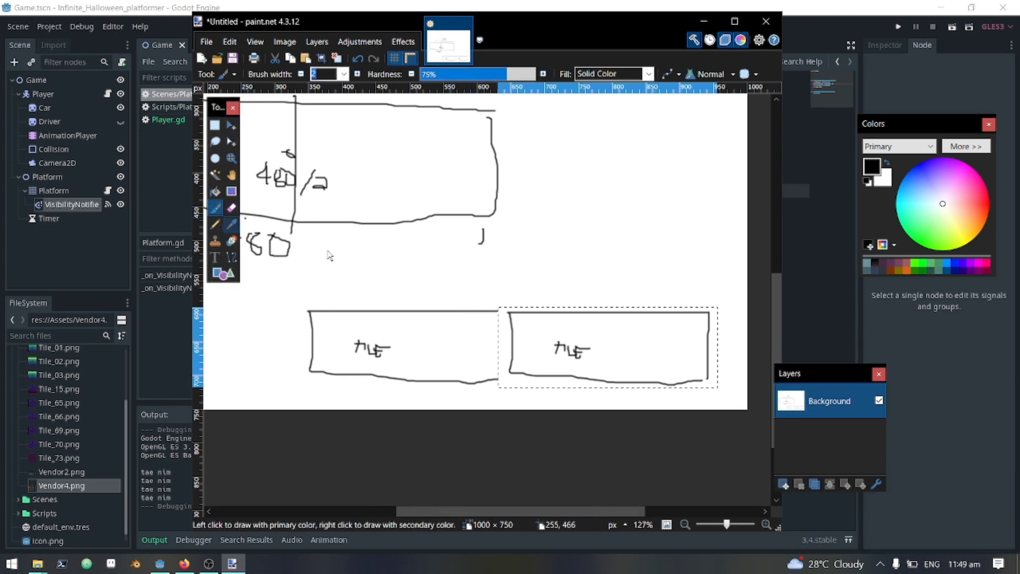
pyautogui.hotkey('ctrl', 'd')
pyautogui.moveTo(317, 235)
pyautogui.mouseDown()
pyautogui.moveTo(479, 239)
pyautogui.moveTo(486, 335)
pyautogui.moveTo(322, 399)
pyautogui.mouseUp()
pyautogui.moveTo(462, 249); pyautogui.dragTo(534, 215)
pyautogui.moveTo(538, 226)
pyautogui.mouseDown()
pyautogui.moveTo(585, 206)
pyautogui.moveTo(604, 214)
pyautogui.moveTo(606, 229)
pyautogui.mouseUp()
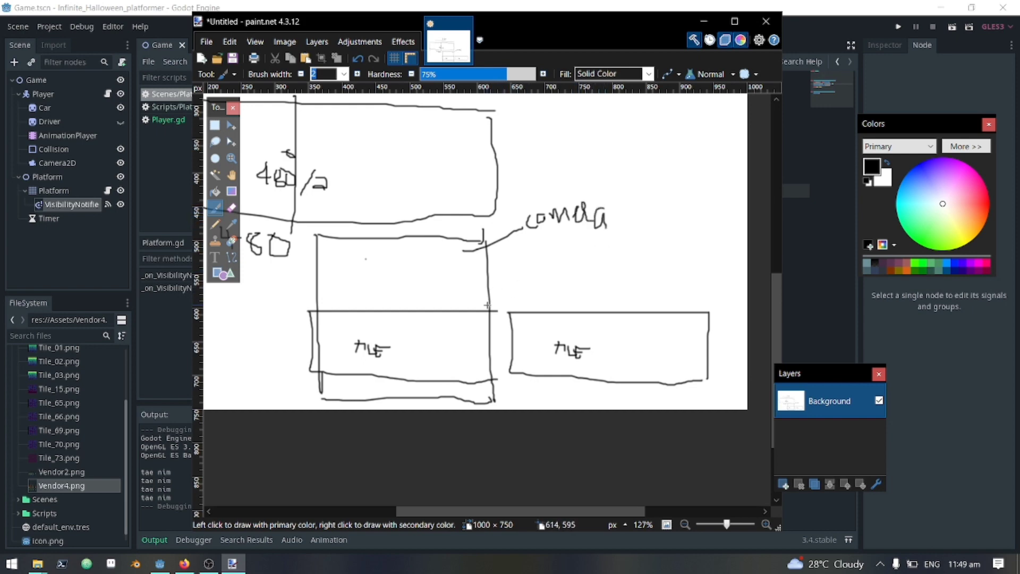
# Step: Draw a narrow box between the two TILE rectangles and label it visibility notifier
pyautogui.moveTo(494, 313); pyautogui.dragTo(495, 356)
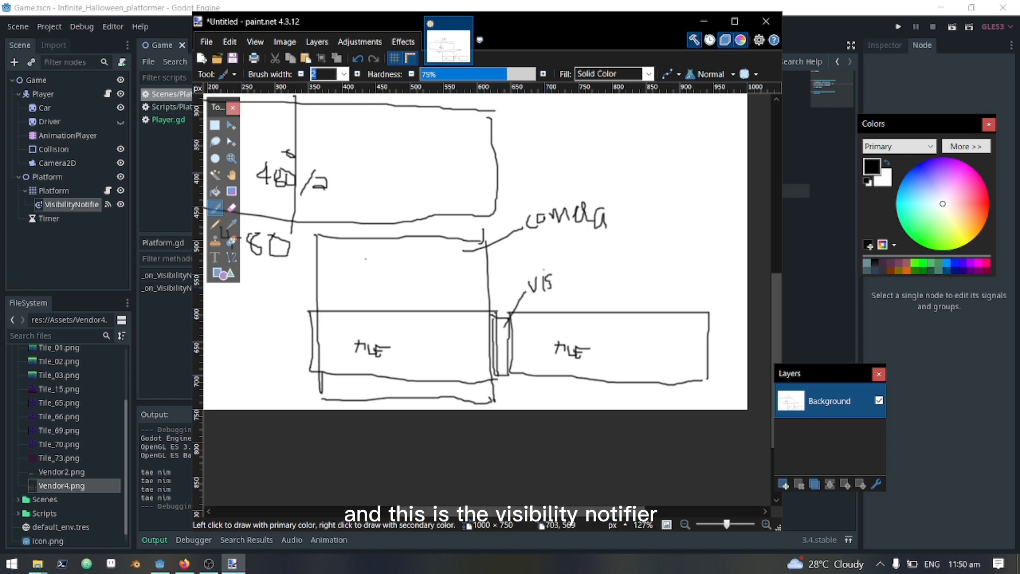
pyautogui.moveTo(551, 277); pyautogui.dragTo(553, 291)
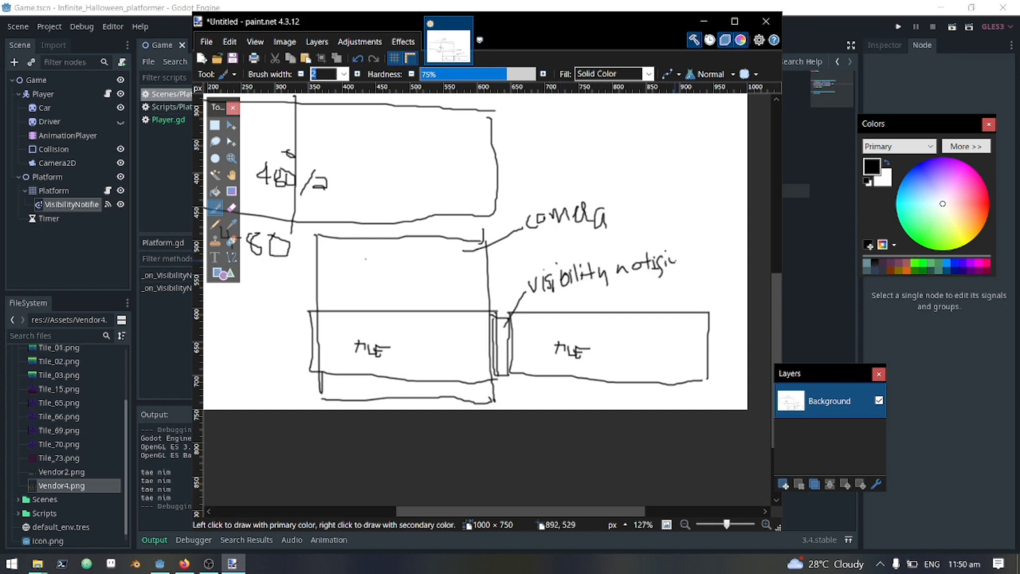
pyautogui.moveTo(673, 260); pyautogui.dragTo(689, 266)
# Step: Switch back to Godot, show the Game scene in the 2D view and run the project
pyautogui.click(703, 22)
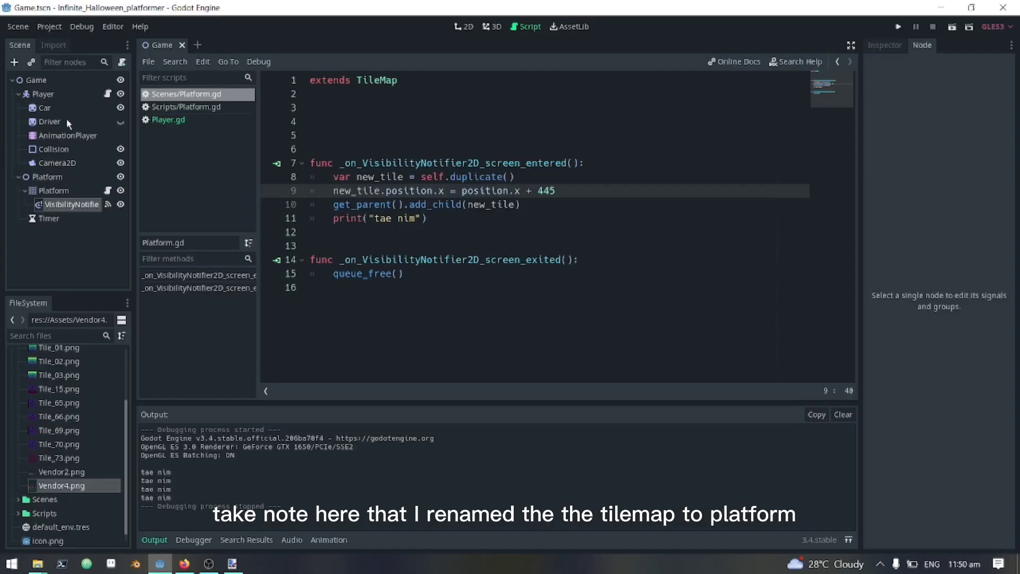
pyautogui.click(68, 6)
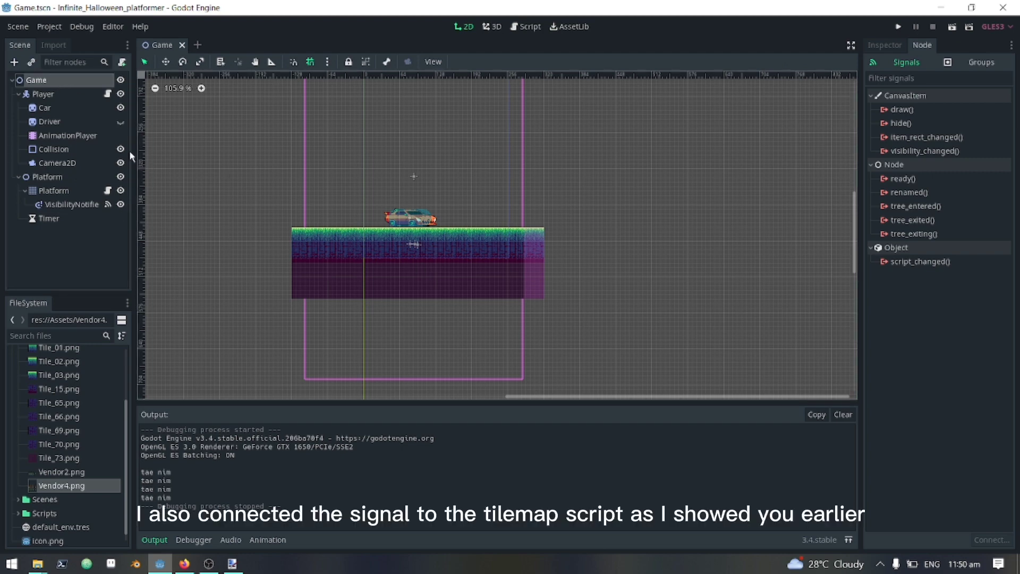
pyautogui.press('F5')
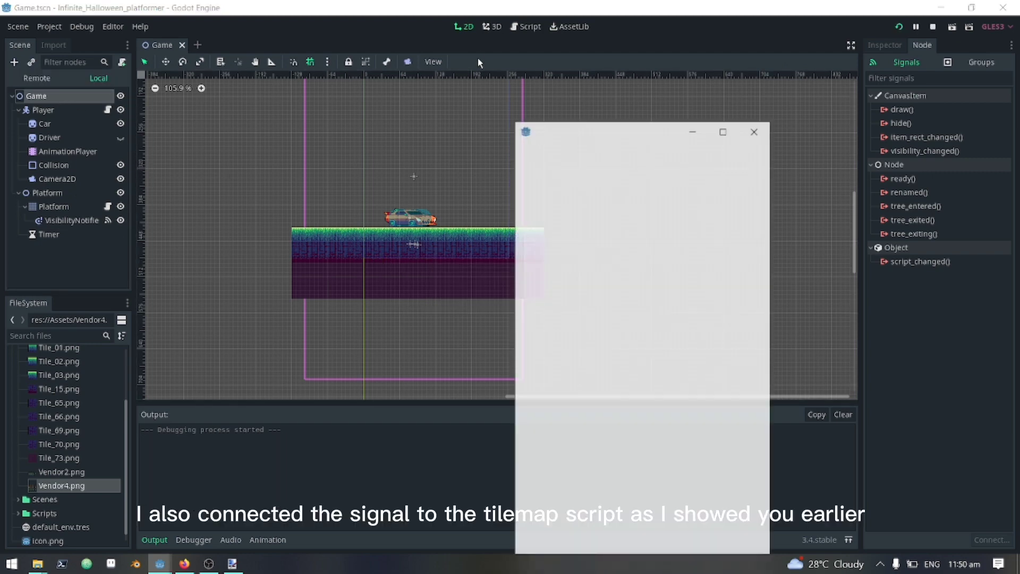